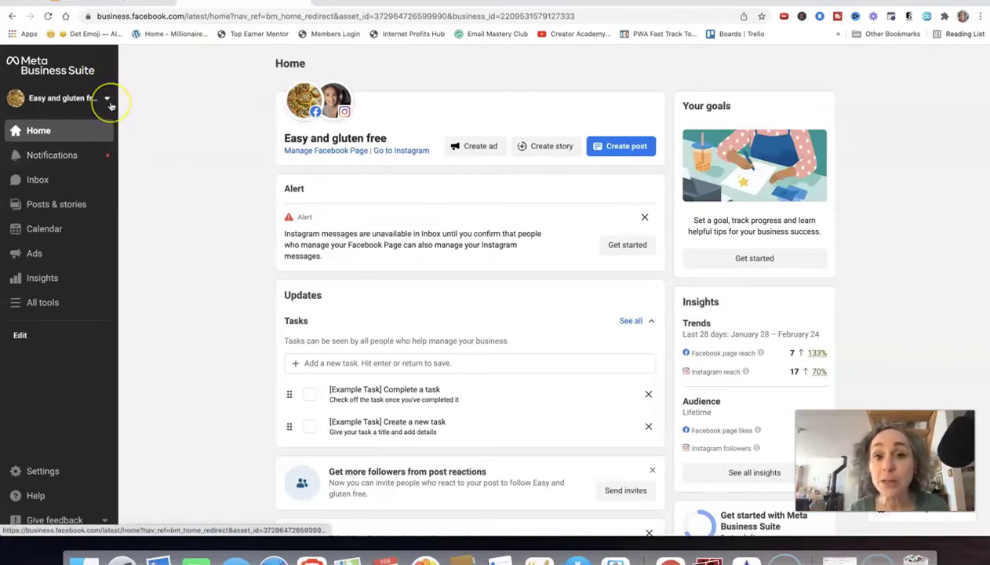
# Step: Choose the Easy and gluten free business account and open its Ads Manager
pyautogui.click(110, 103)
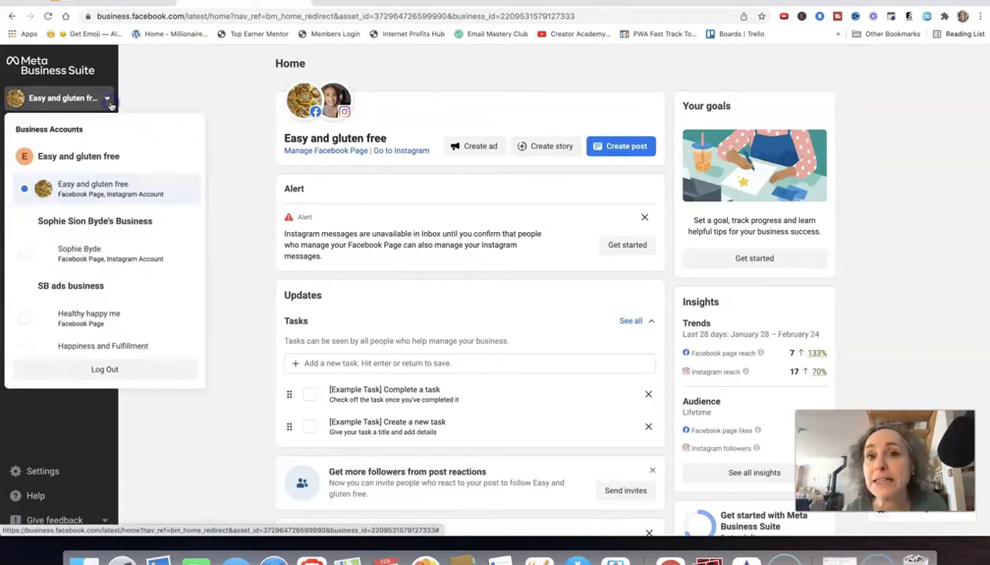
pyautogui.click(119, 193)
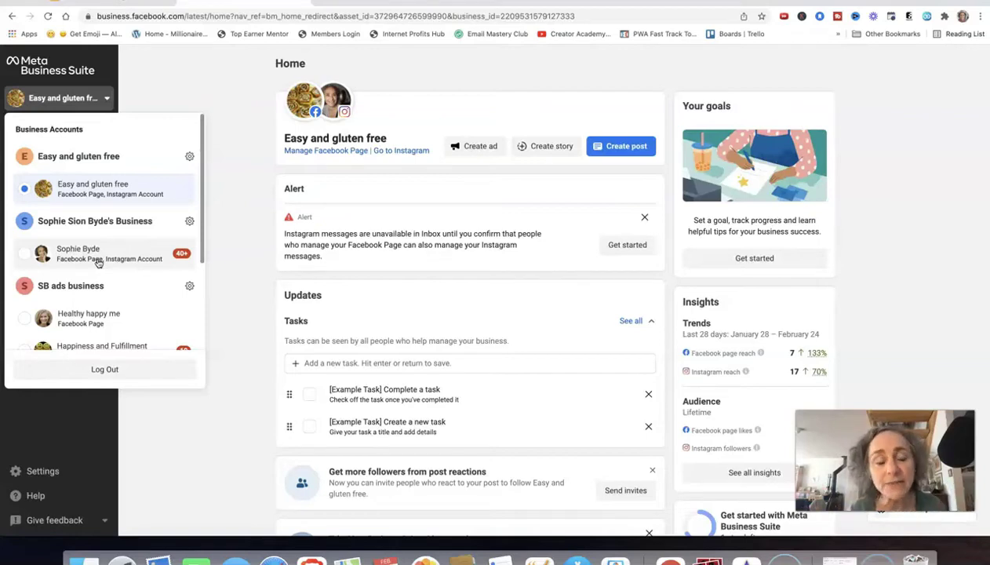
pyautogui.click(123, 194)
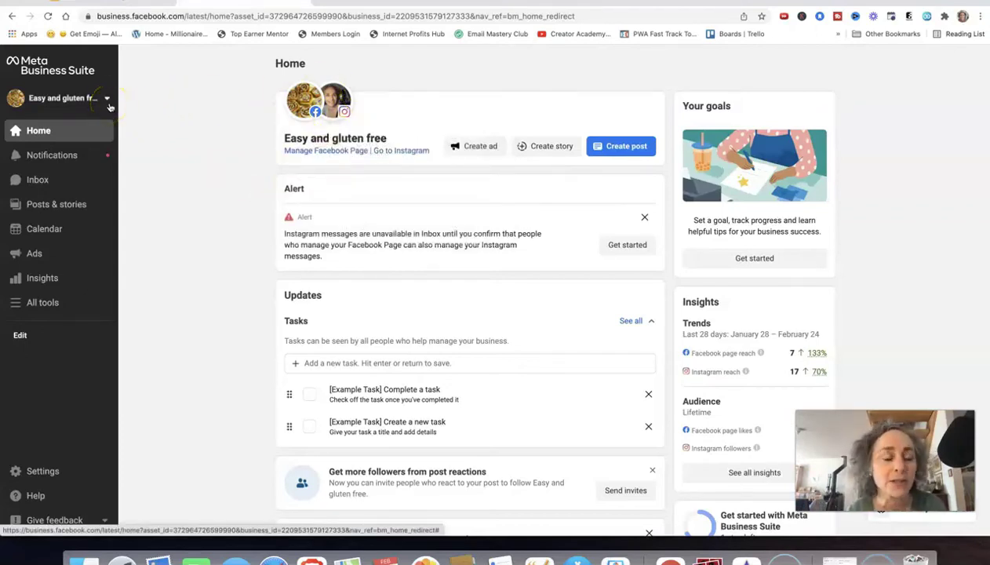
pyautogui.click(49, 305)
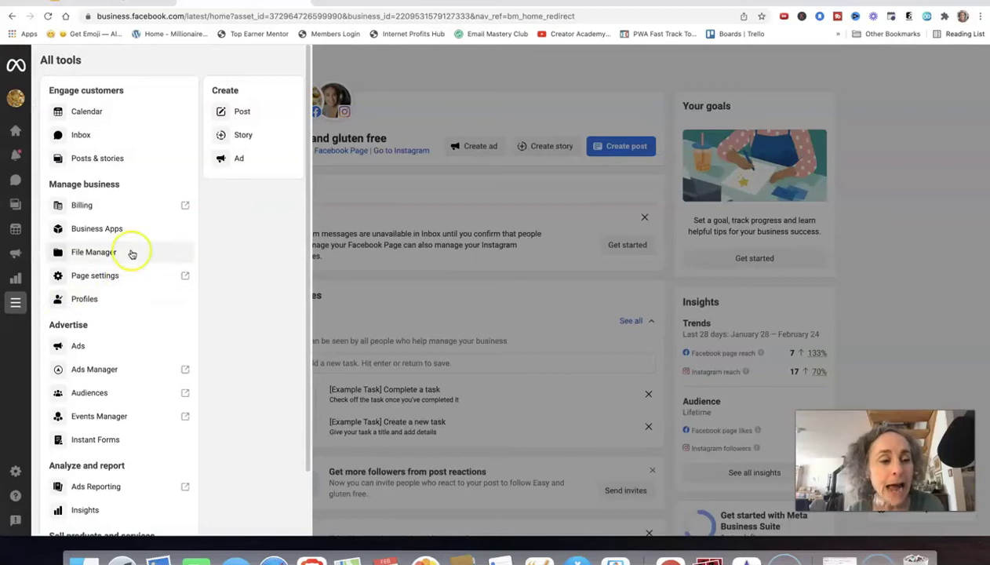
pyautogui.click(107, 372)
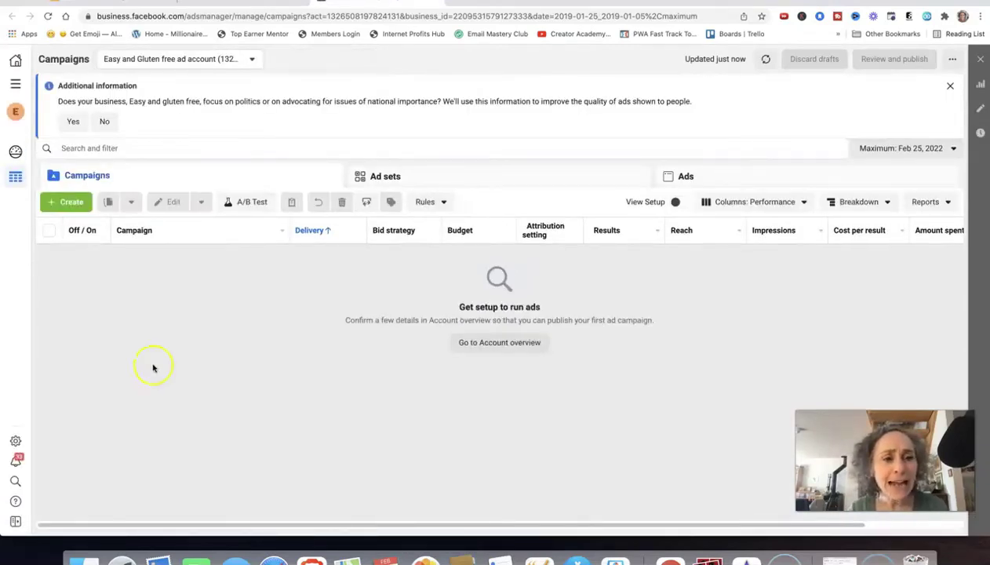
# Step: Create a new campaign with the Lead generation objective
pyautogui.click(71, 204)
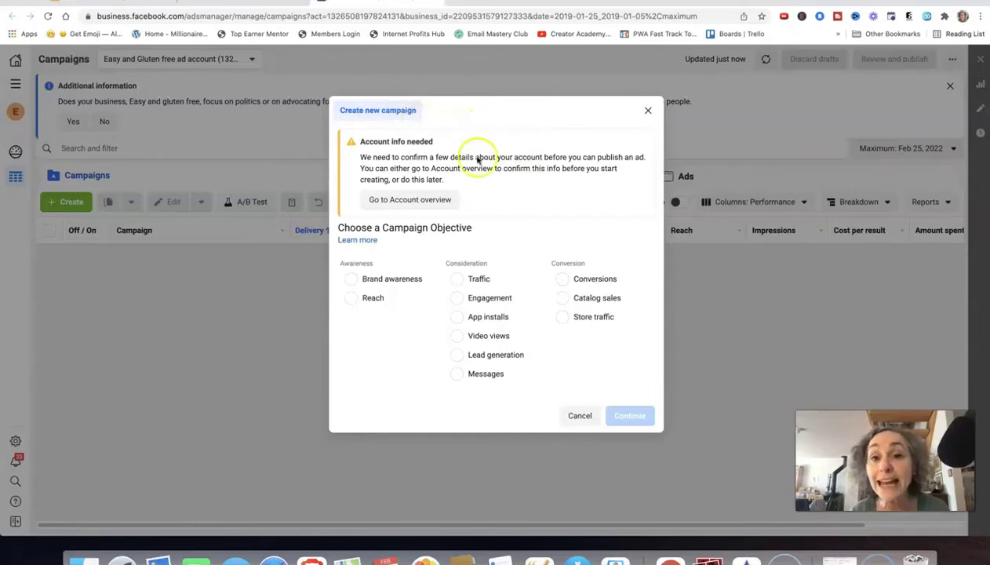
pyautogui.click(487, 355)
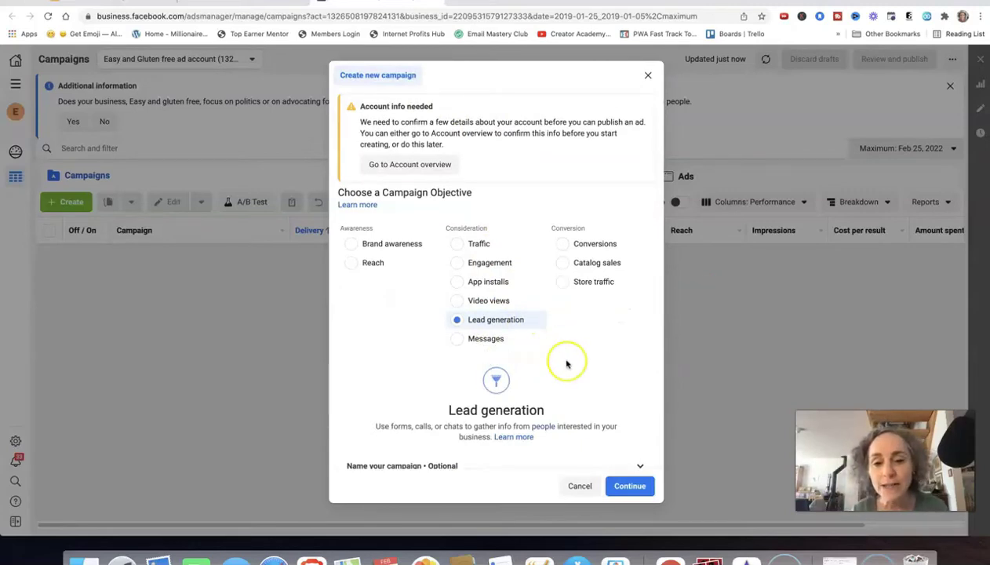
pyautogui.scroll(-1, 565, 361)
pyautogui.click(632, 487)
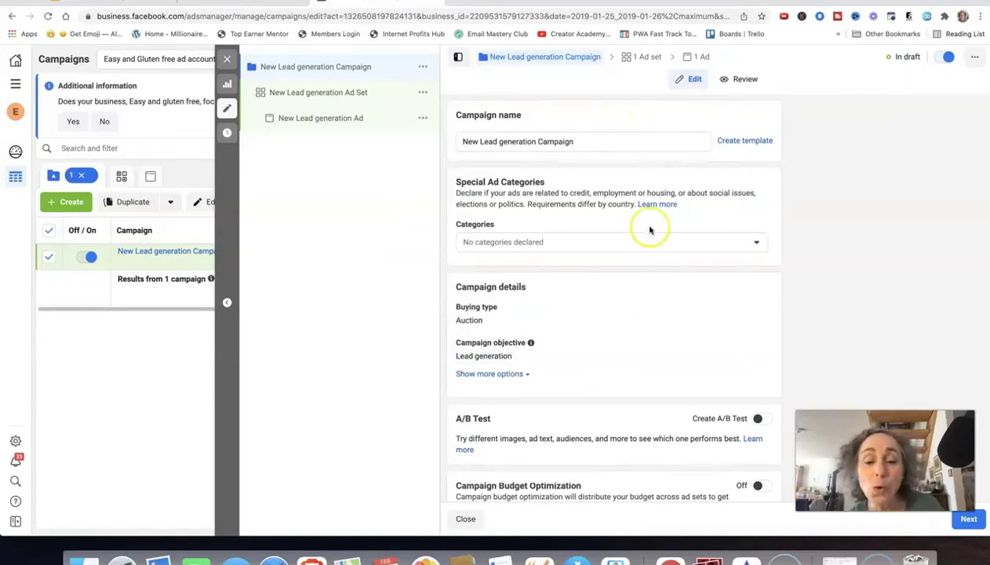
# Step: Rename the campaign "Test campaign for video" and continue to the ad set settings
pyautogui.click(594, 139)
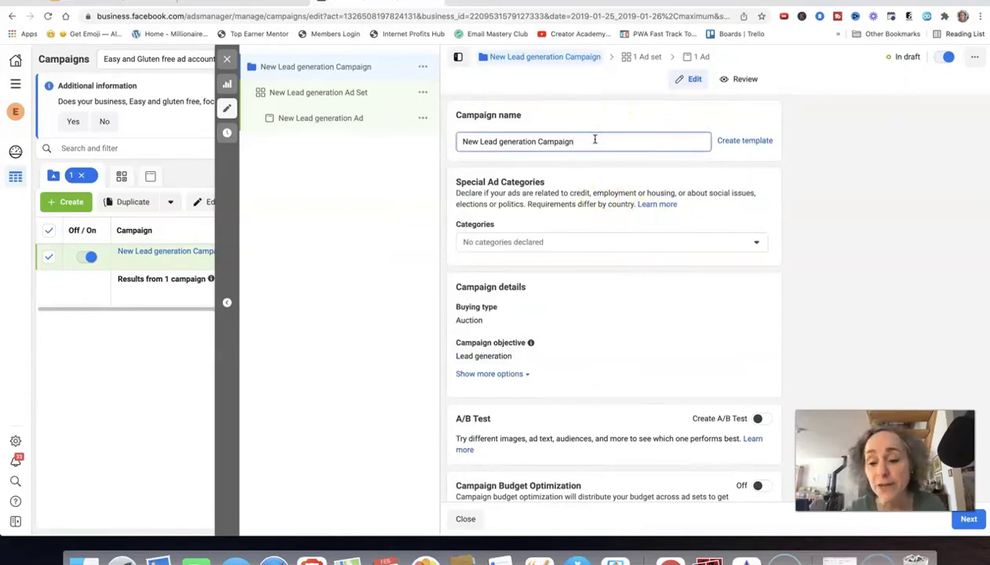
pyautogui.press('BackSpace')
pyautogui.press('BackSpace')
pyautogui.press('BackSpace')
pyautogui.press('BackSpace')
pyautogui.press('BackSpace')
pyautogui.press('BackSpace')
pyautogui.press('BackSpace')
pyautogui.press('BackSpace')
pyautogui.press('BackSpace')
pyautogui.press('BackSpace')
pyautogui.press('BackSpace')
pyautogui.press('BackSpace')
pyautogui.press('BackSpace')
pyautogui.press('BackSpace')
pyautogui.press('BackSpace')
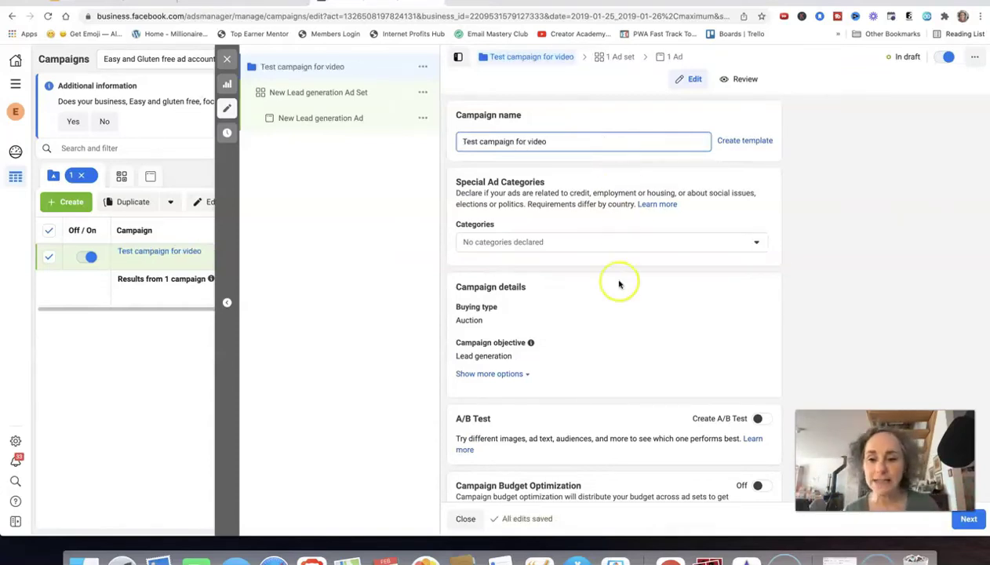
pyautogui.scroll(-1, 619, 282)
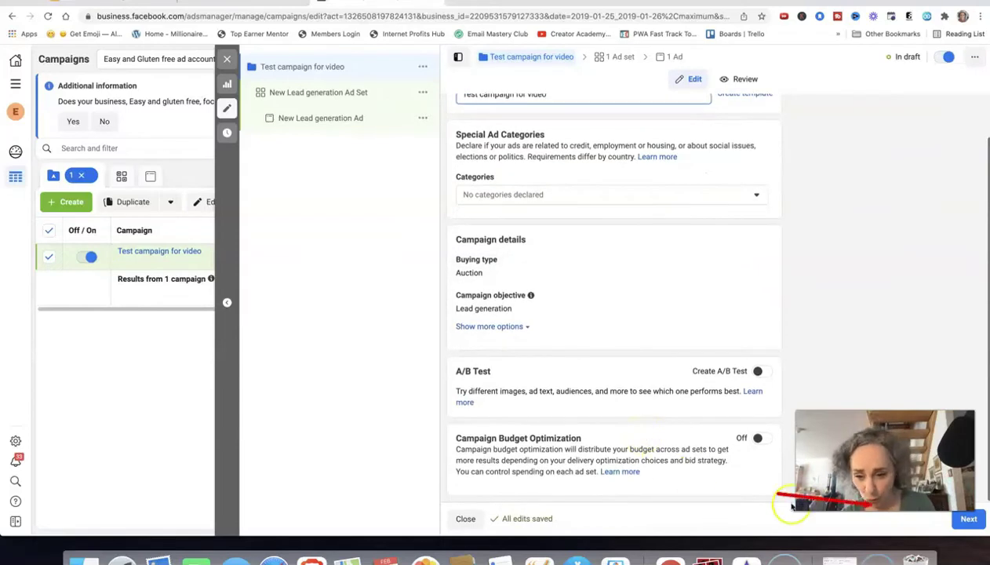
pyautogui.click(969, 520)
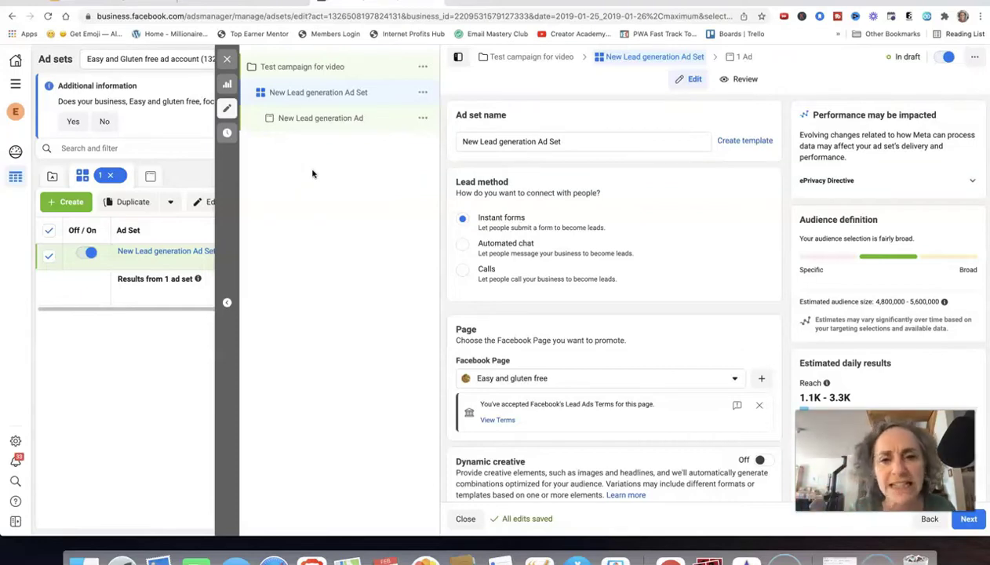
# Step: Rename the ad set "test ads"
pyautogui.click(563, 144)
pyautogui.doubleClick(565, 144)
pyautogui.press('BackSpace')
pyautogui.press('BackSpace')
pyautogui.press('BackSpace')
pyautogui.press('BackSpace')
pyautogui.press('BackSpace')
pyautogui.press('BackSpace')
pyautogui.press('BackSpace')
pyautogui.press('BackSpace')
pyautogui.press('BackSpace')
pyautogui.press('BackSpace')
pyautogui.press('BackSpace')
pyautogui.press('BackSpace')
pyautogui.press('BackSpace')
pyautogui.press('BackSpace')
pyautogui.press('BackSpace')
pyautogui.press('BackSpace')
pyautogui.press('BackSpace')
pyautogui.press('BackSpace')
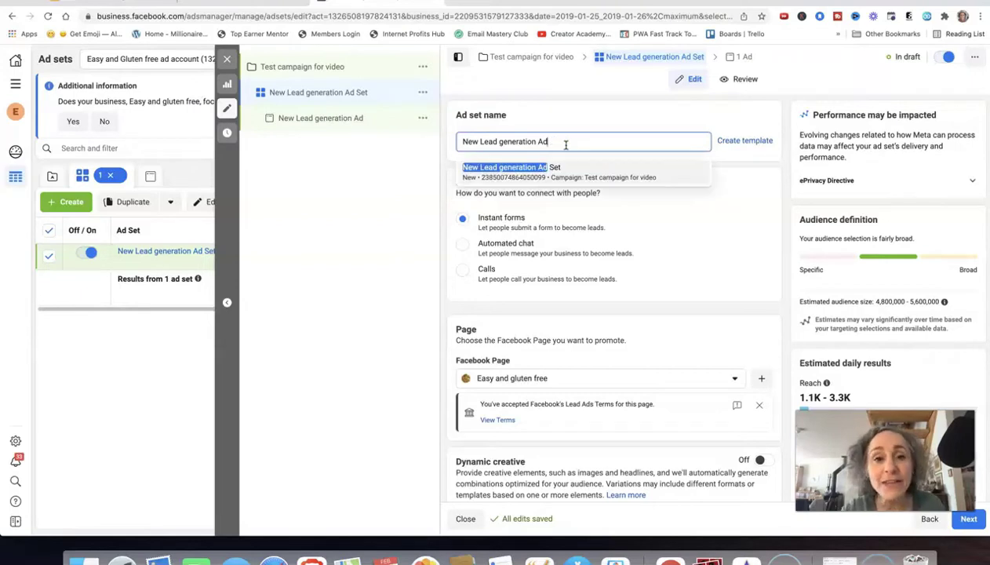
pyautogui.press('BackSpace')
pyautogui.press('BackSpace')
pyautogui.press('BackSpace')
pyautogui.press('BackSpace')
pyautogui.press('BackSpace')
pyautogui.press('BackSpace')
pyautogui.write('test ads')
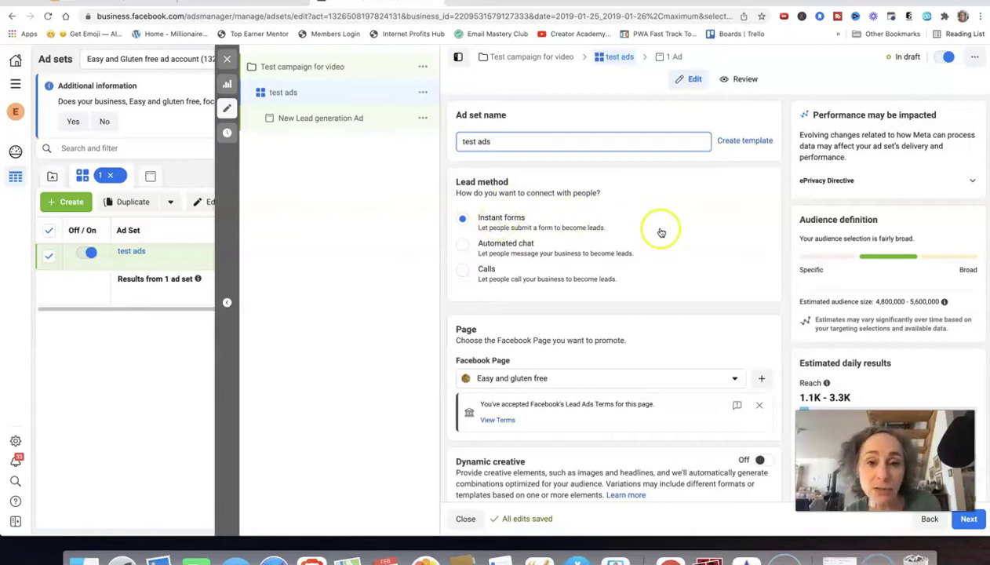
# Step: Choose Easy and gluten free as the Facebook Page to promote in the ad set
pyautogui.scroll(-4, 667, 235)
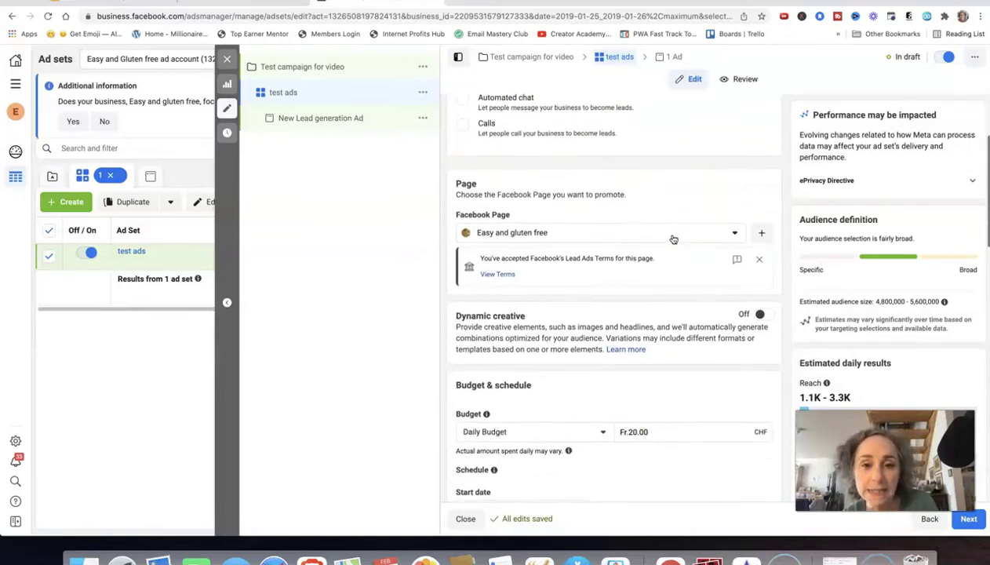
pyautogui.scroll(-1, 673, 239)
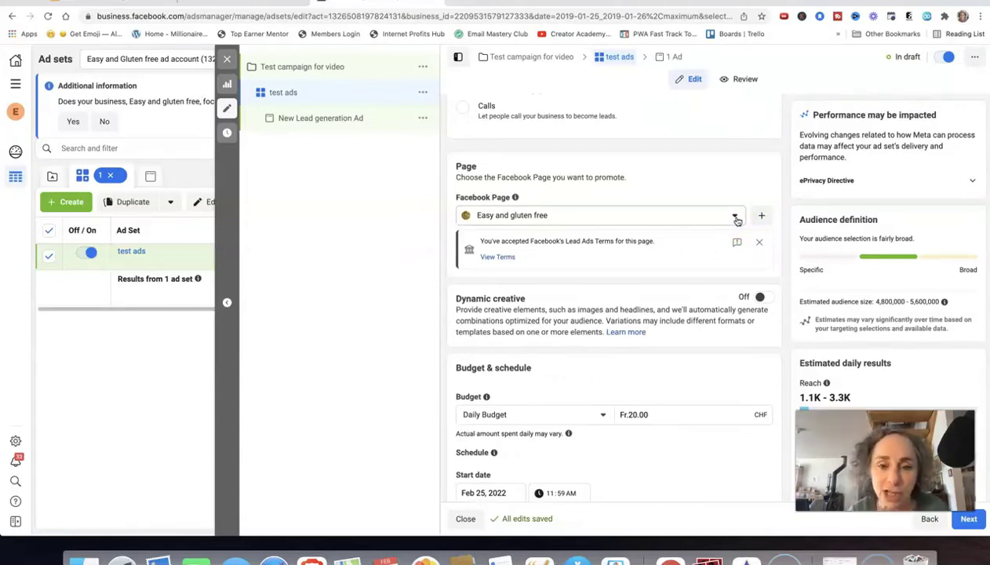
pyautogui.click(736, 217)
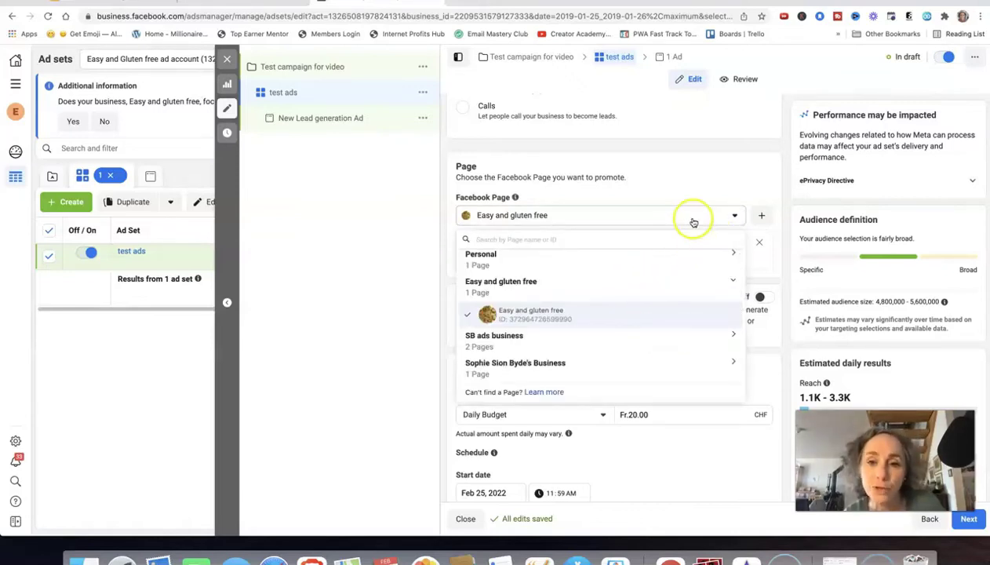
pyautogui.click(613, 314)
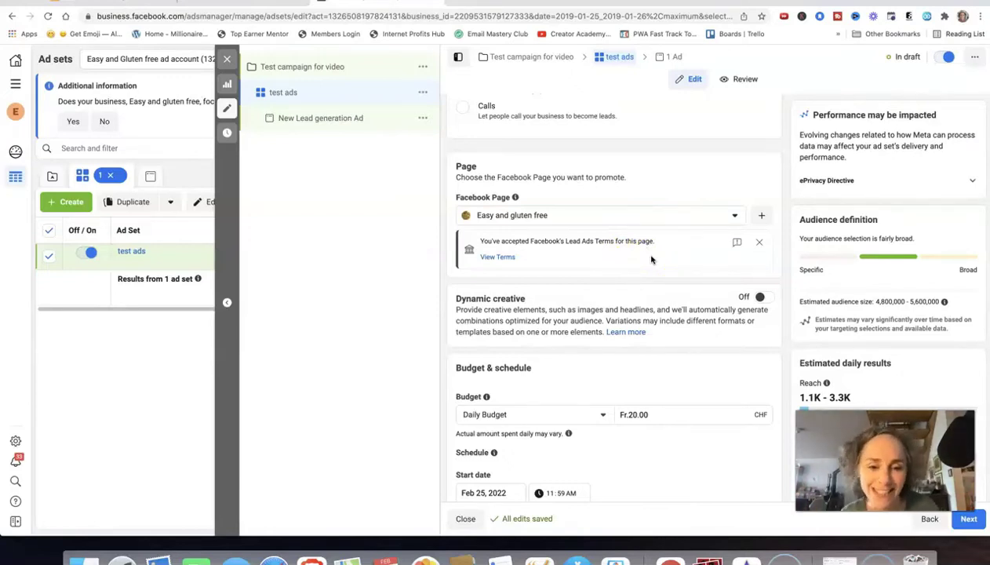
# Step: Replace the audience location Switzerland with the country United States
pyautogui.scroll(-4, 650, 260)
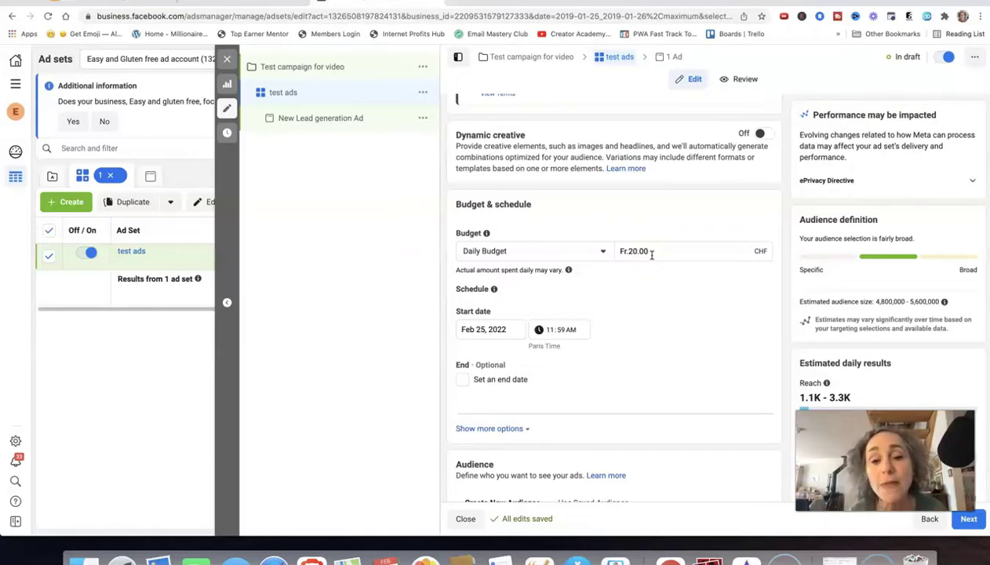
pyautogui.scroll(-1, 632, 318)
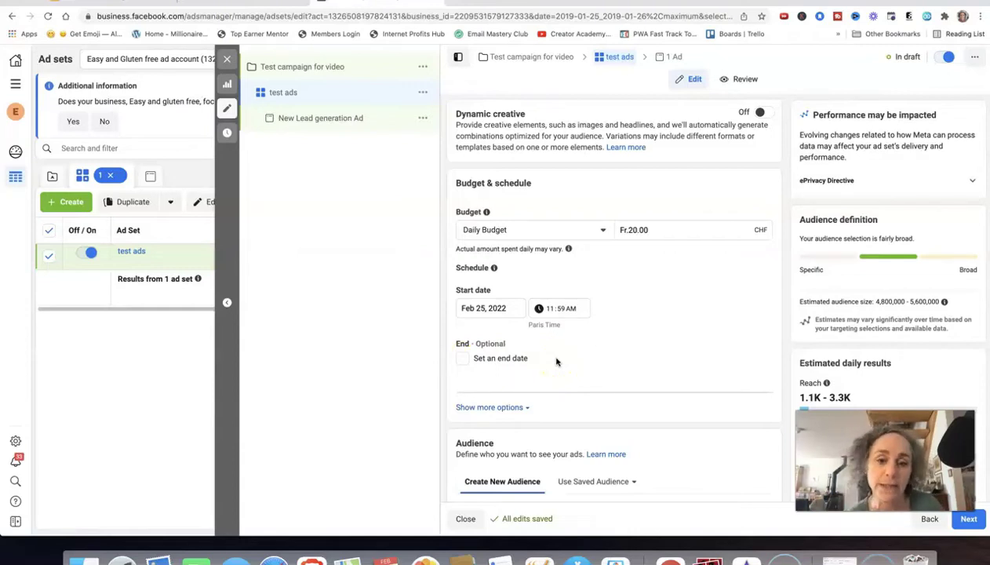
pyautogui.scroll(-5, 556, 361)
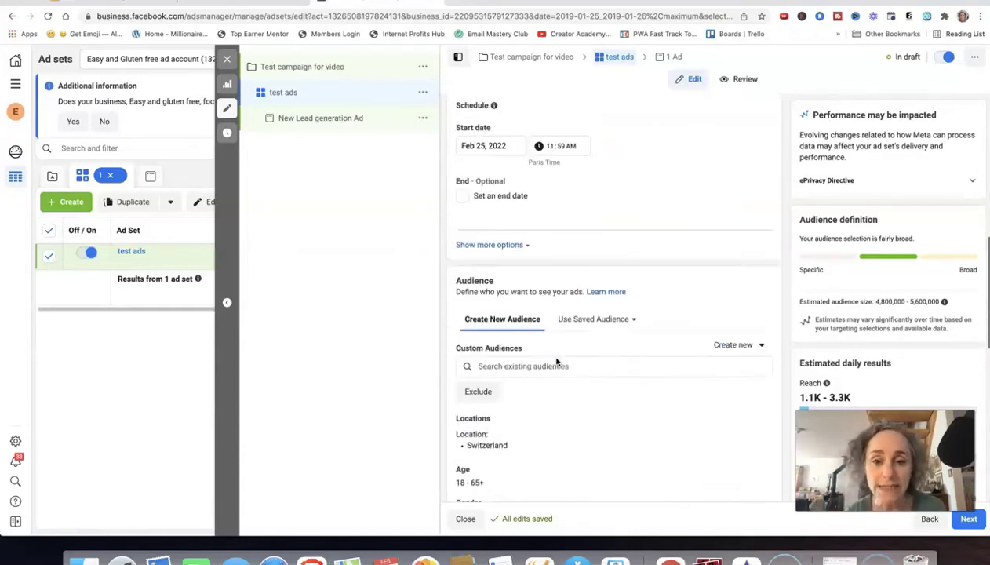
pyautogui.scroll(-2, 557, 361)
pyautogui.scroll(2, 556, 362)
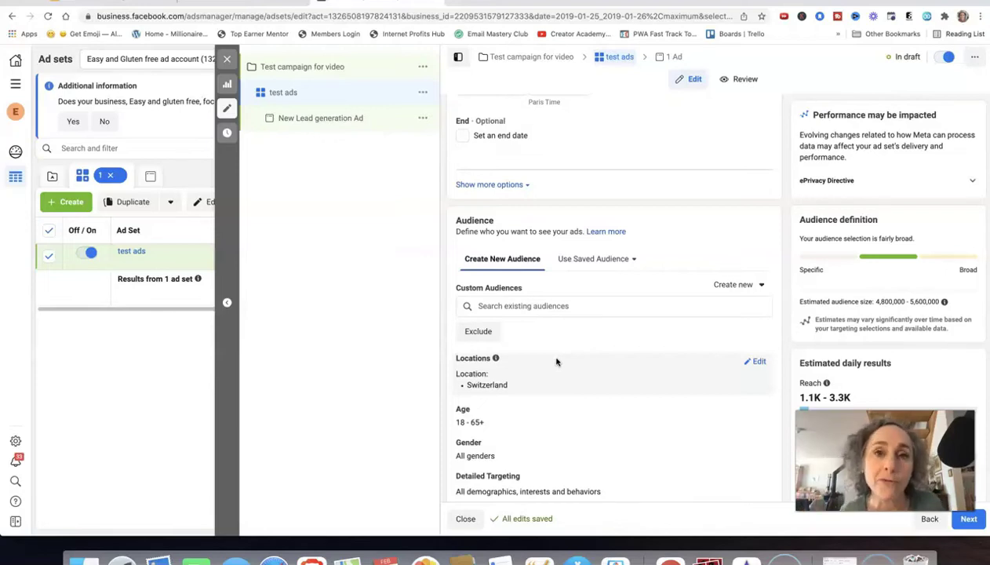
pyautogui.click(556, 362)
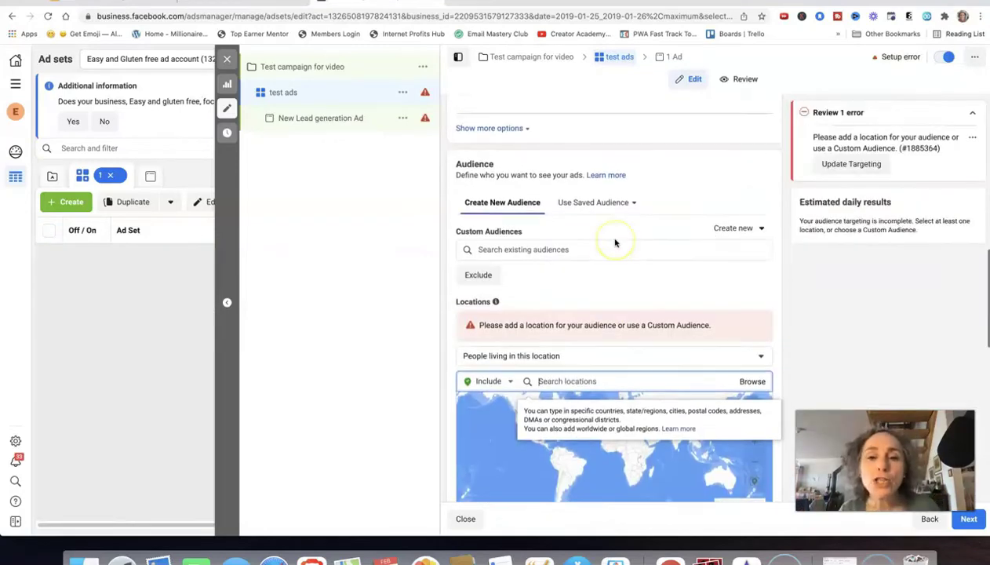
pyautogui.scroll(-3, 614, 243)
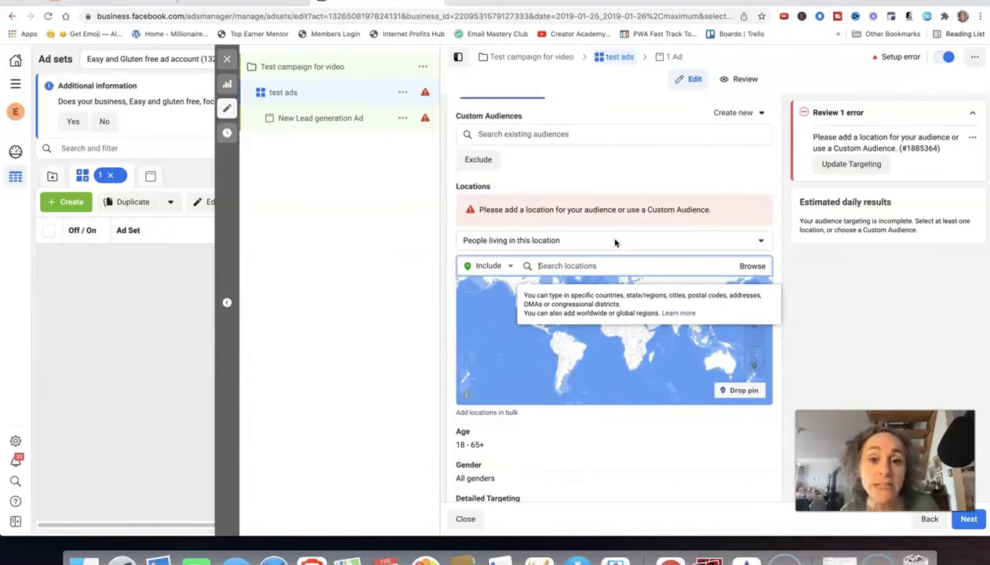
pyautogui.click(579, 265)
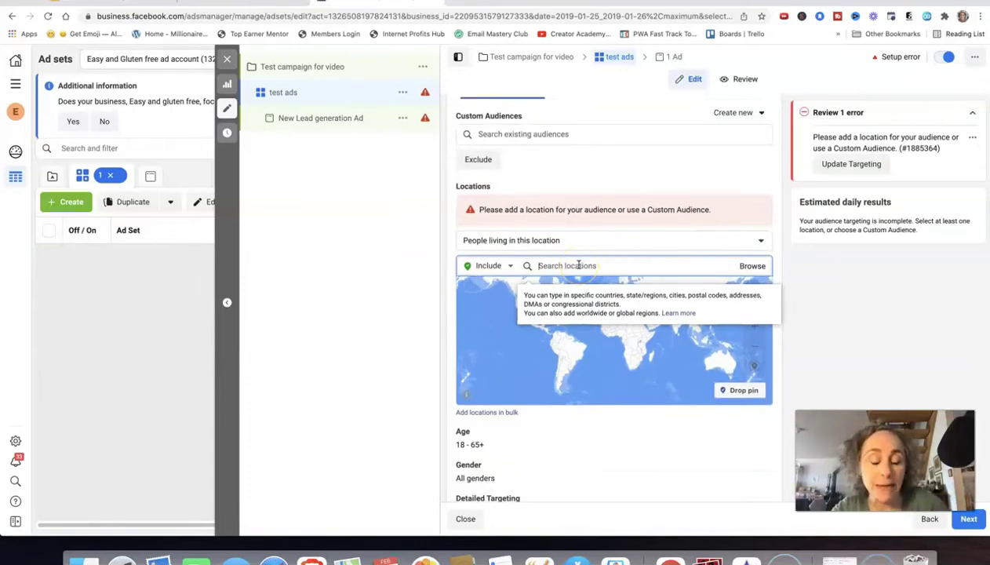
pyautogui.write('United States')
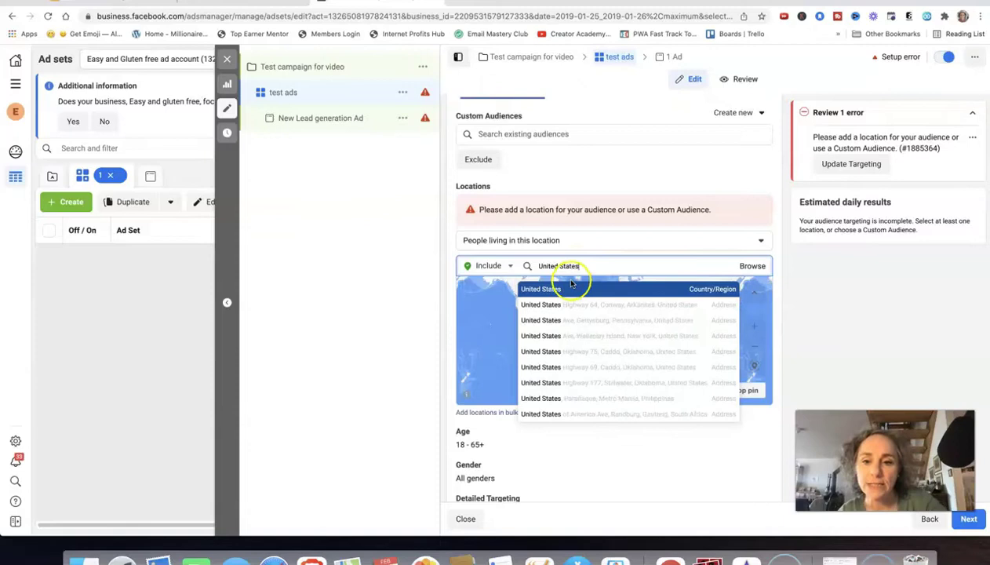
pyautogui.click(561, 294)
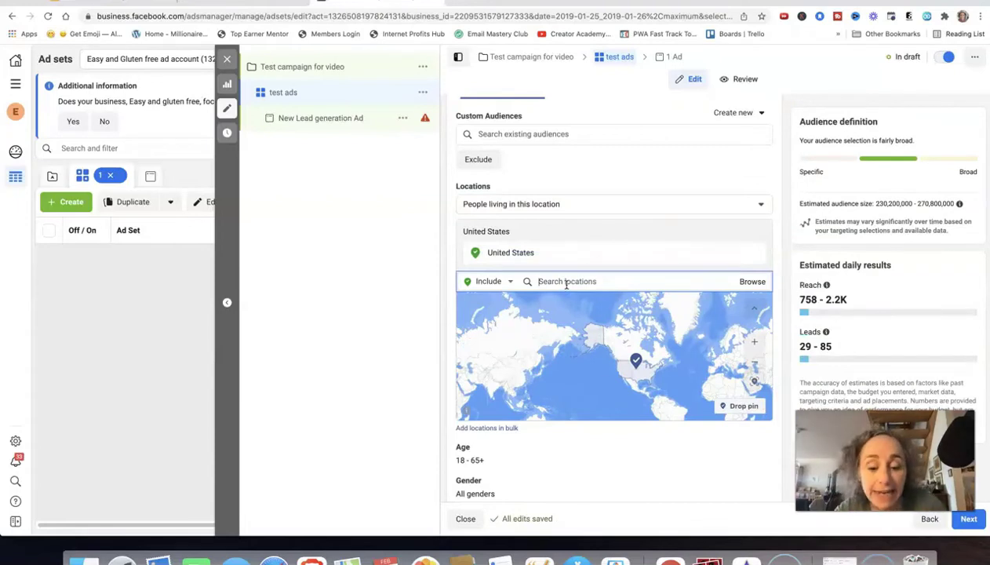
# Step: Add the country United Kingdom to the audience's included locations
pyautogui.write('Uni')
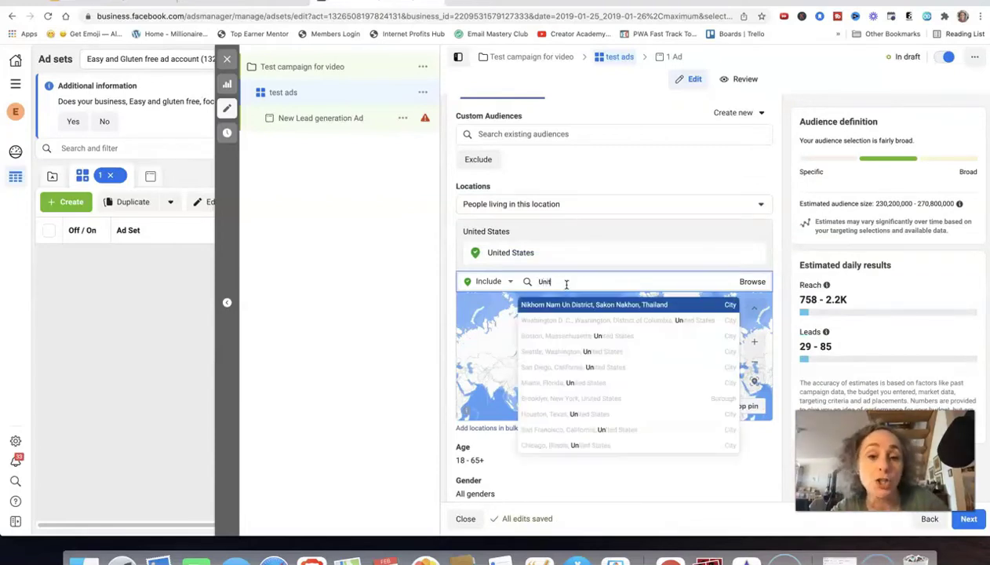
pyautogui.write('ted King')
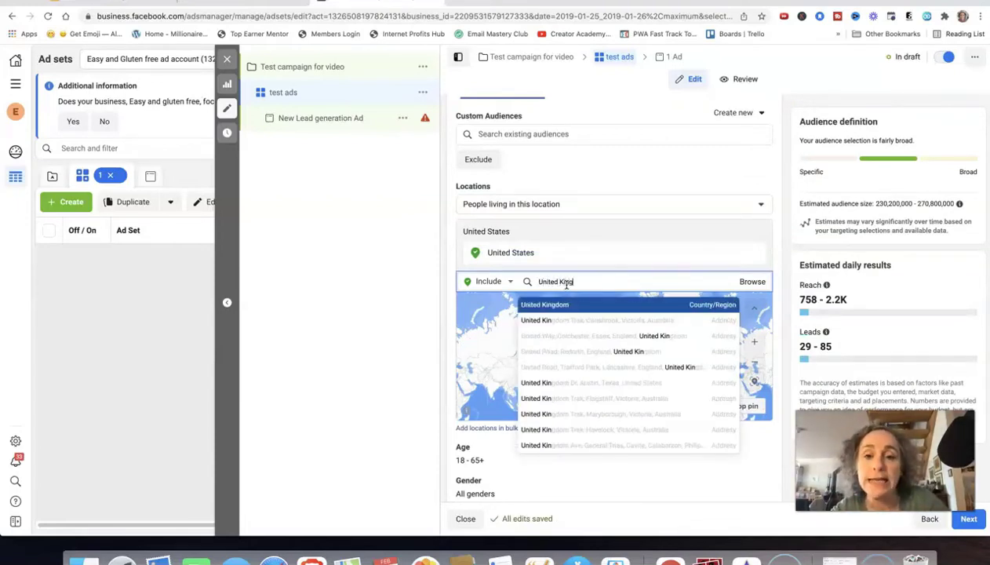
pyautogui.click(566, 306)
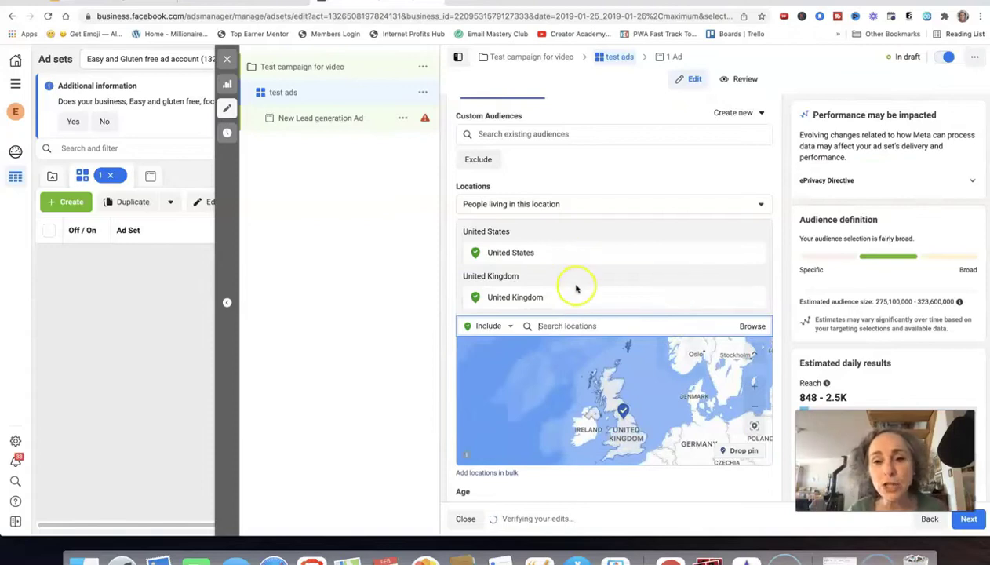
# Step: Set the audience's minimum age to 22
pyautogui.scroll(-4, 576, 288)
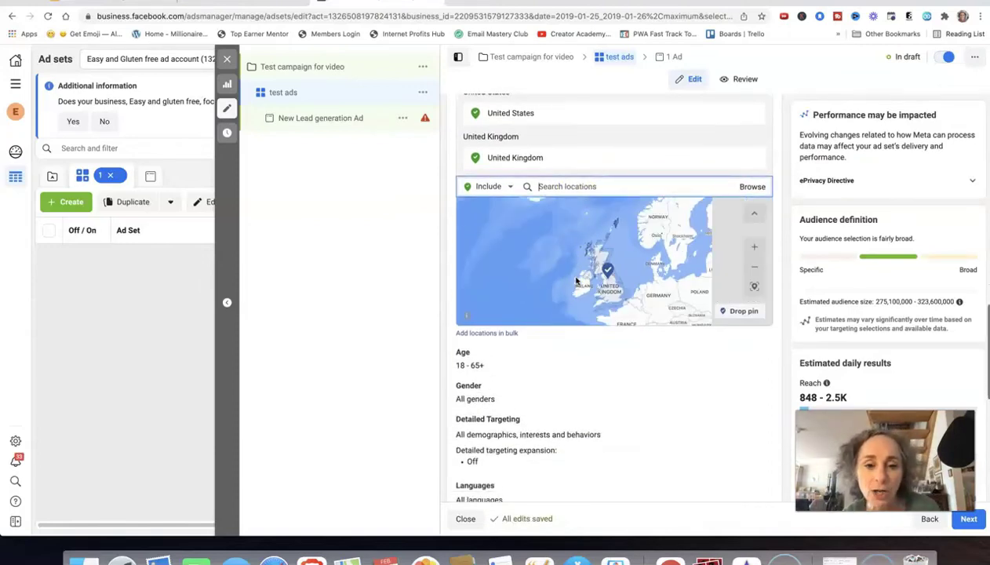
pyautogui.scroll(-1, 502, 353)
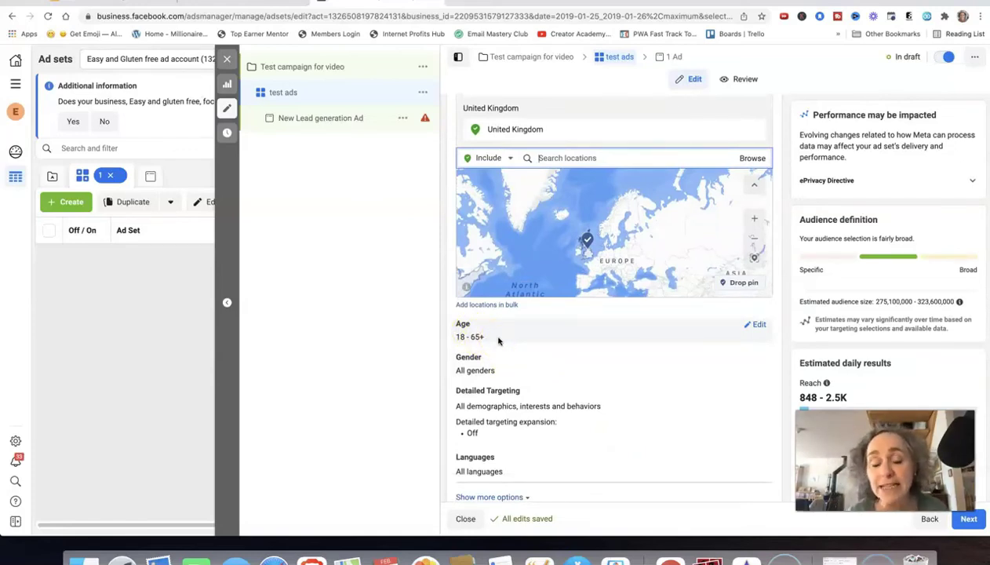
pyautogui.click(758, 326)
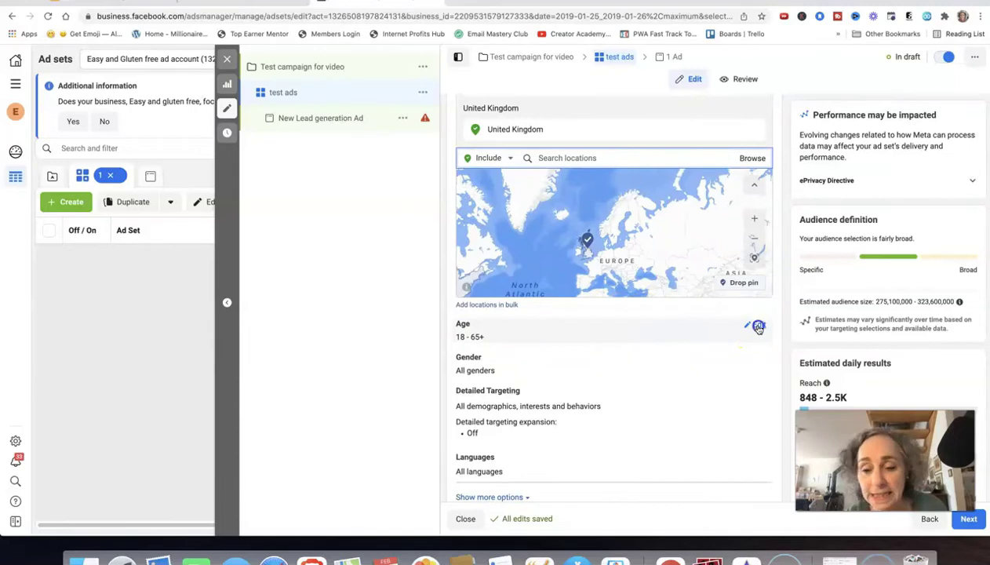
pyautogui.click(494, 342)
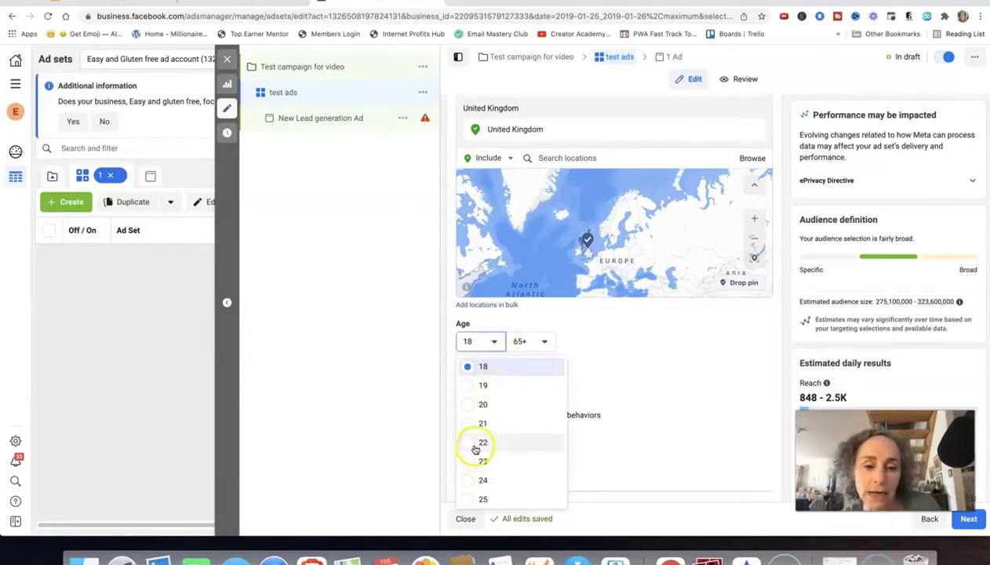
pyautogui.click(477, 443)
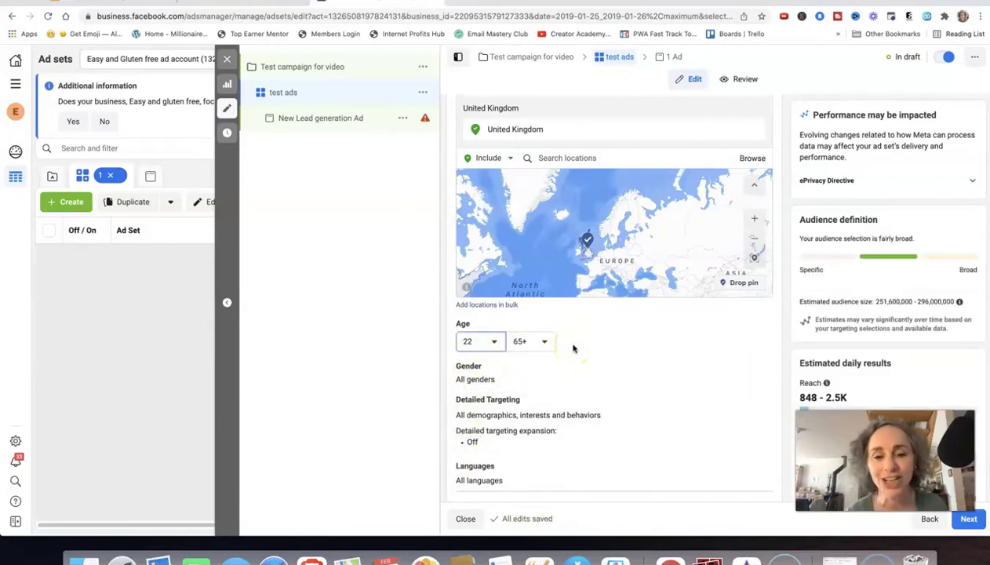
# Step: Add the interests Baking and Recipes from Food and drink > Cooking to the audience's detailed targeting
pyautogui.scroll(-2, 557, 337)
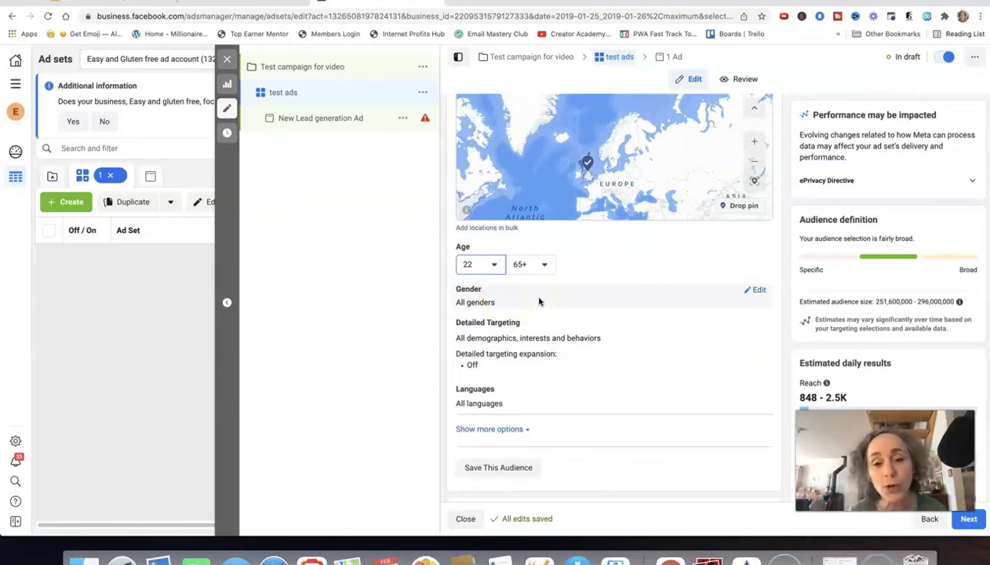
pyautogui.scroll(-2, 601, 349)
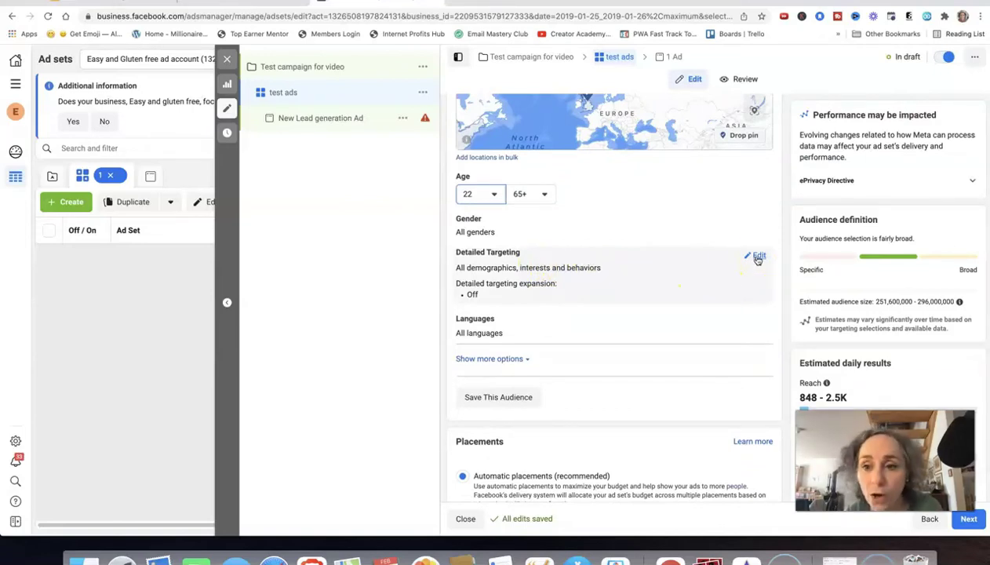
pyautogui.click(757, 257)
pyautogui.click(681, 251)
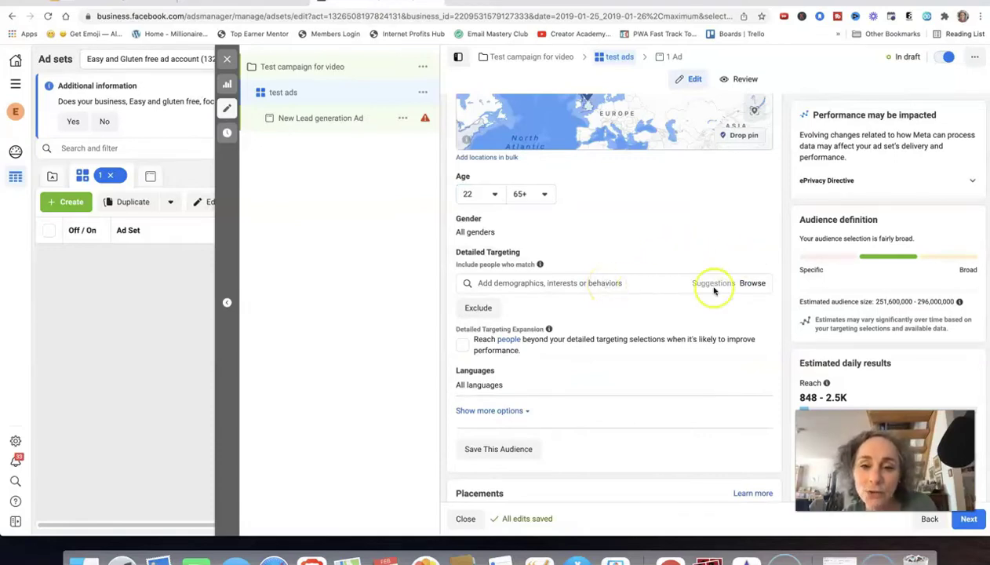
pyautogui.click(751, 283)
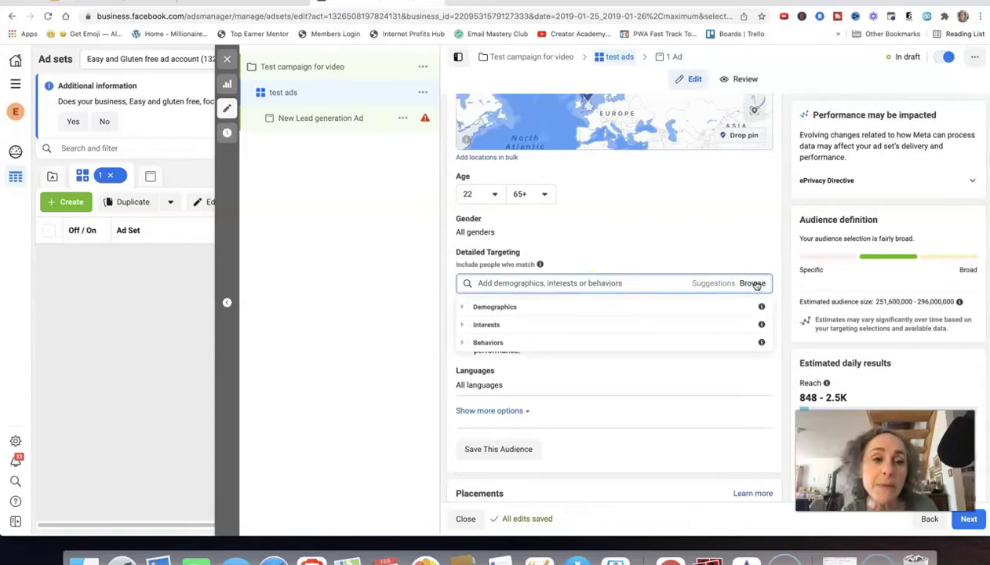
pyautogui.click(466, 328)
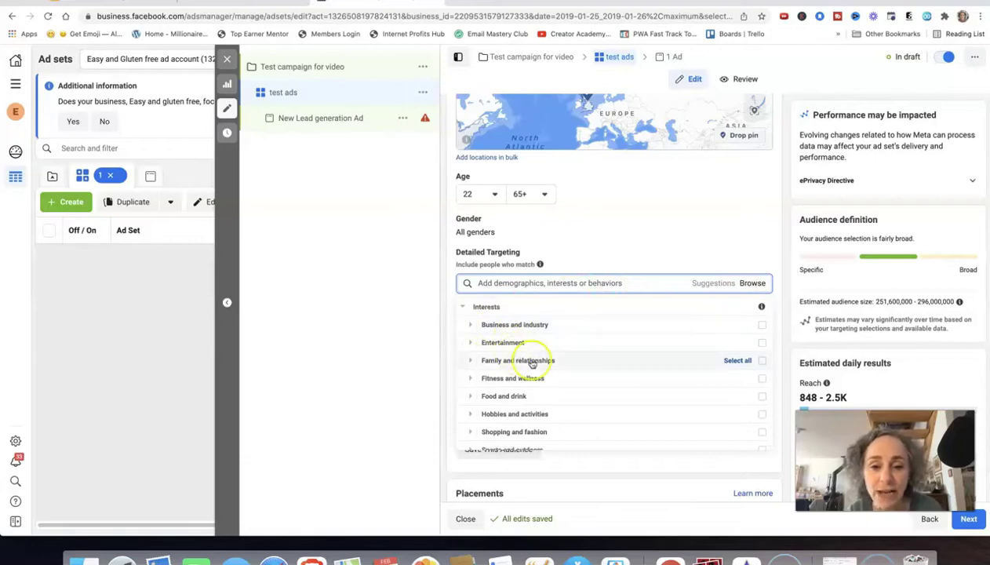
pyautogui.click(524, 396)
pyautogui.scroll(-3, 525, 392)
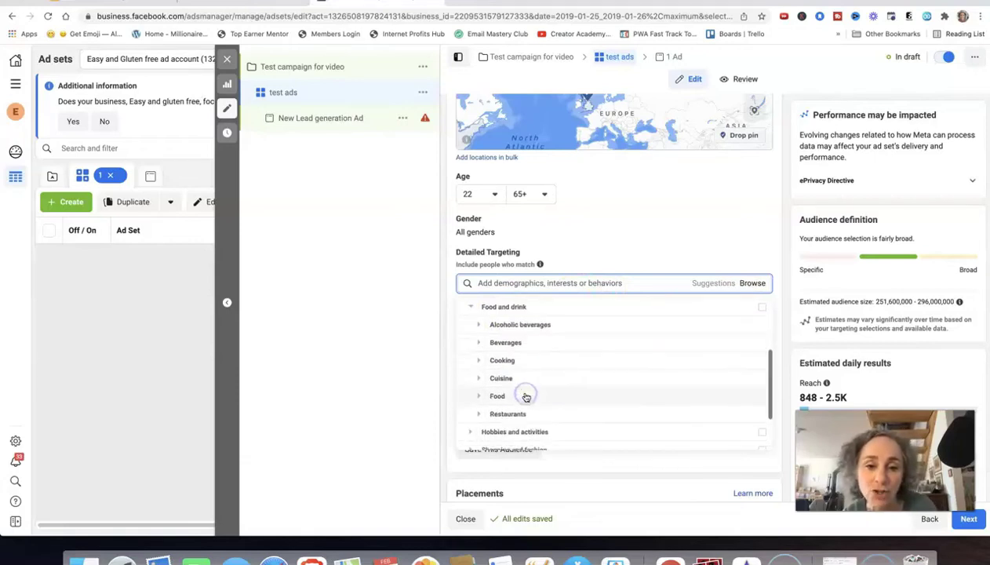
pyautogui.click(502, 360)
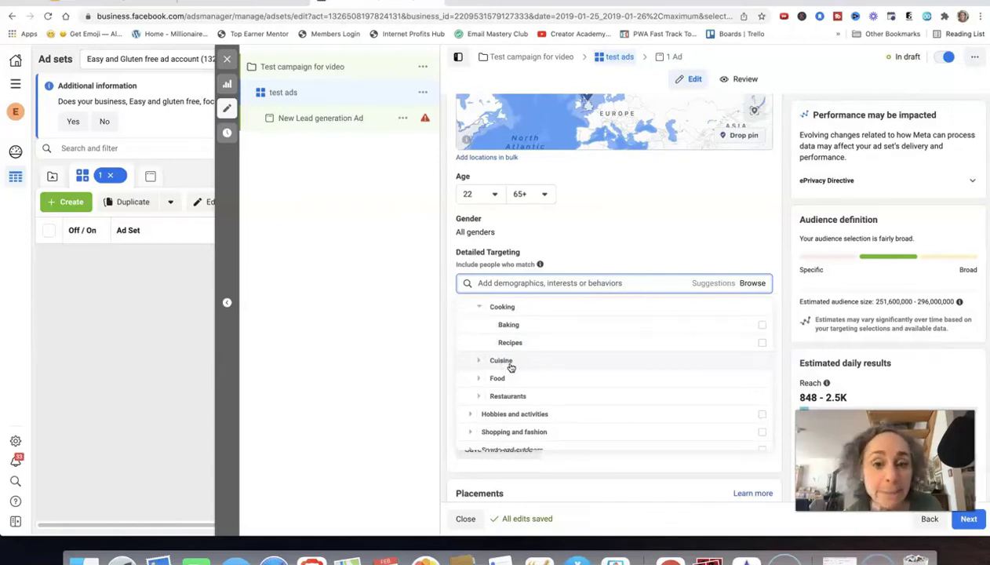
pyautogui.click(761, 326)
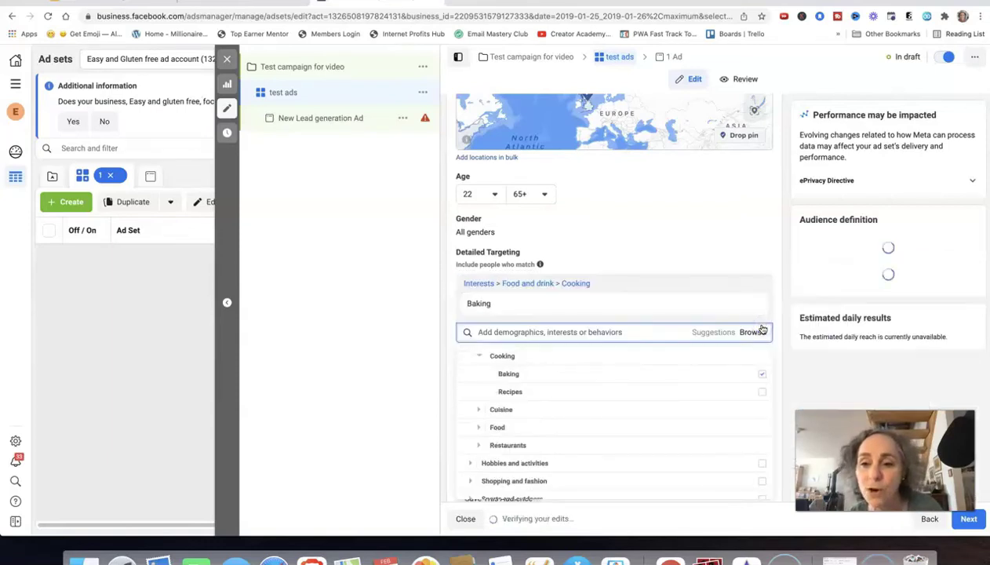
pyautogui.click(762, 393)
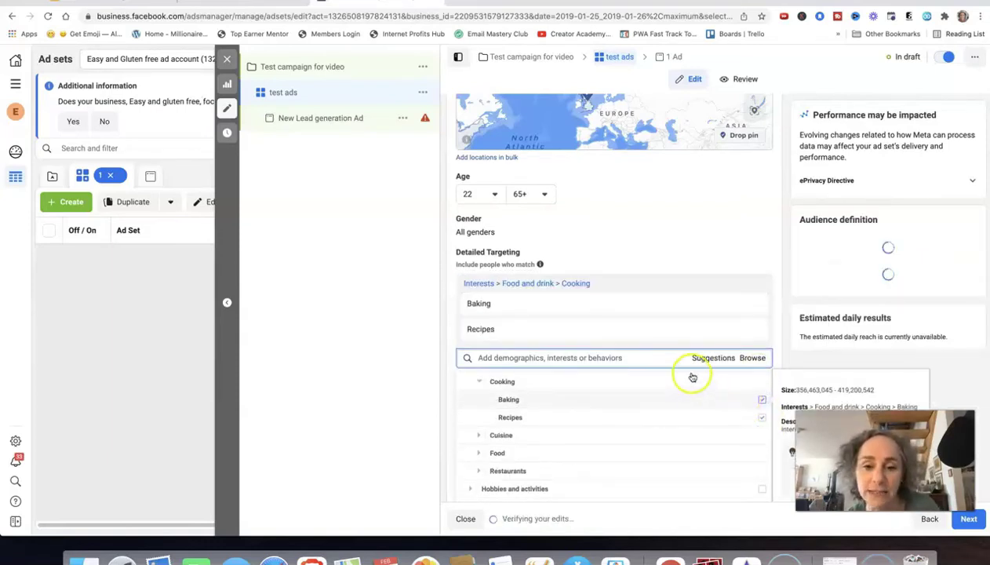
pyautogui.click(685, 281)
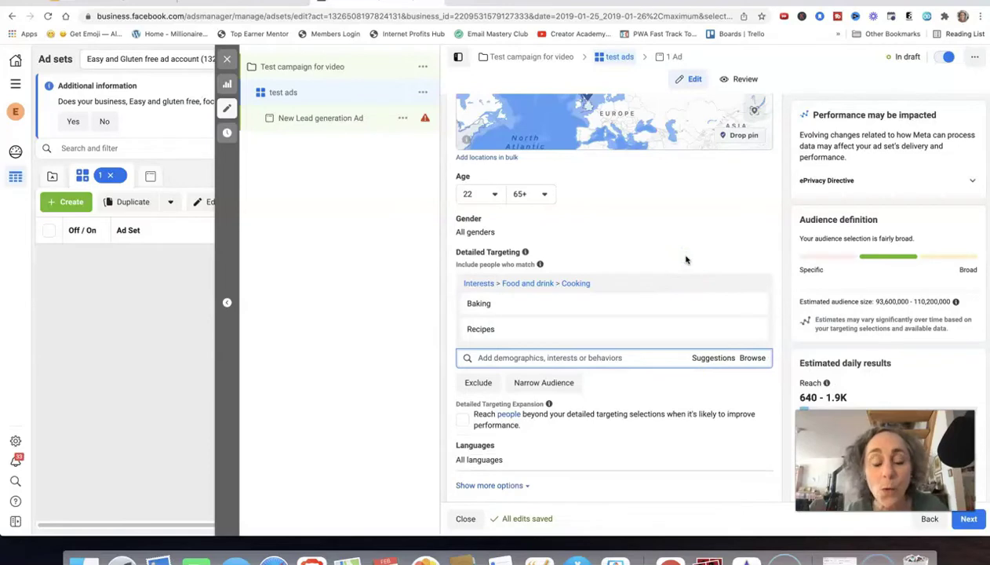
# Step: Search the detailed targeting for Gordon Ramsey and add it as an additional interest
pyautogui.click(574, 357)
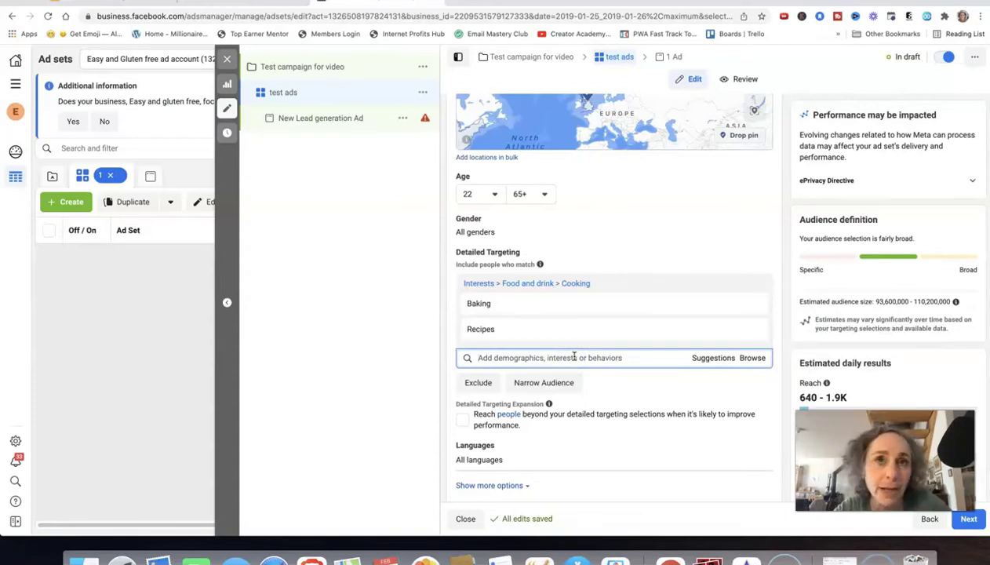
pyautogui.write('gord')
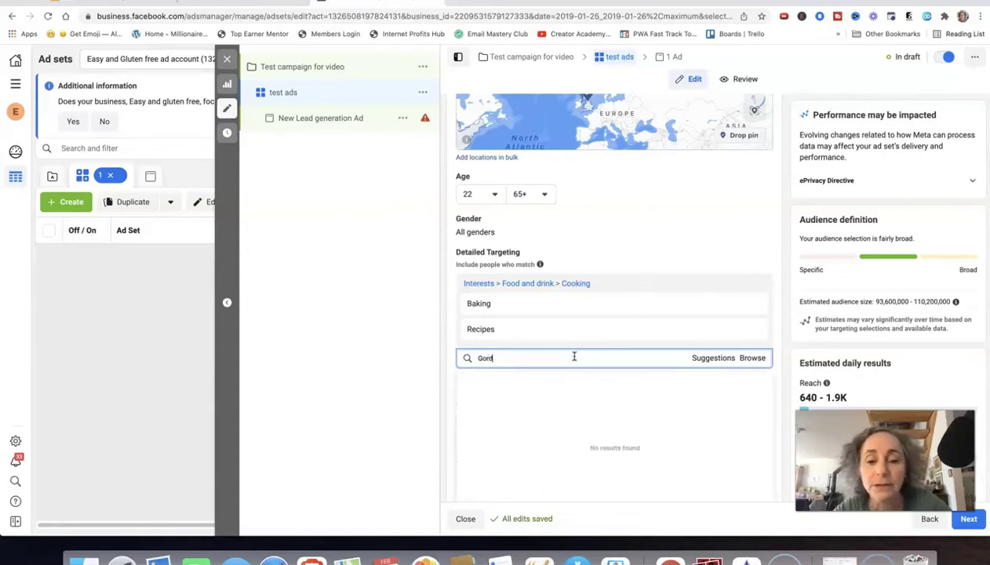
pyautogui.write('on Ra')
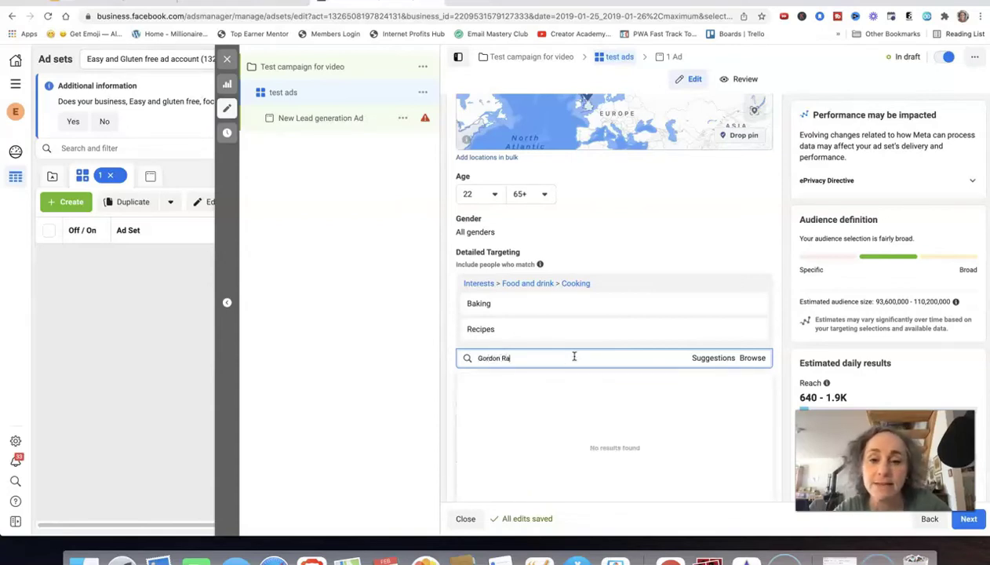
pyautogui.write('mswy')
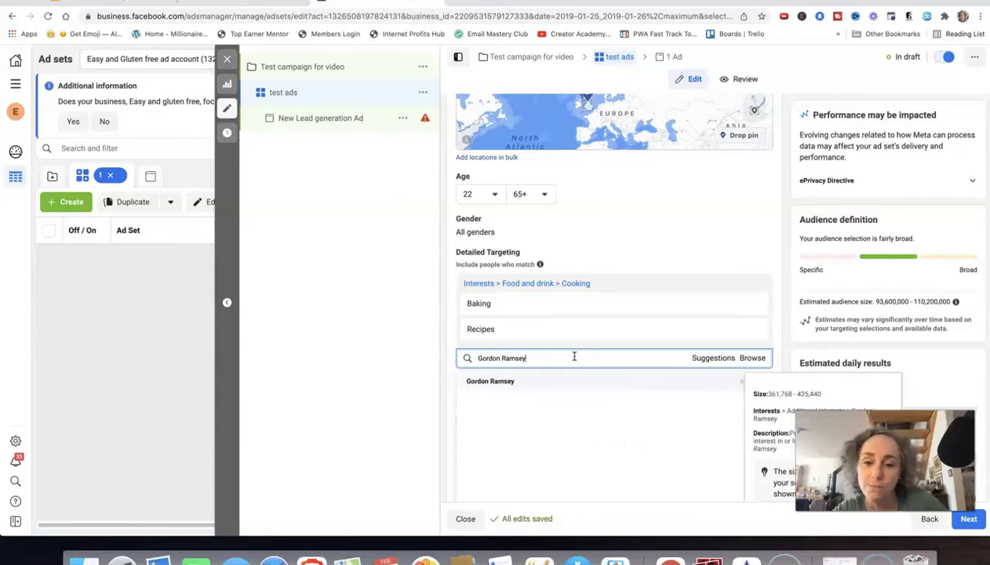
pyautogui.click(511, 382)
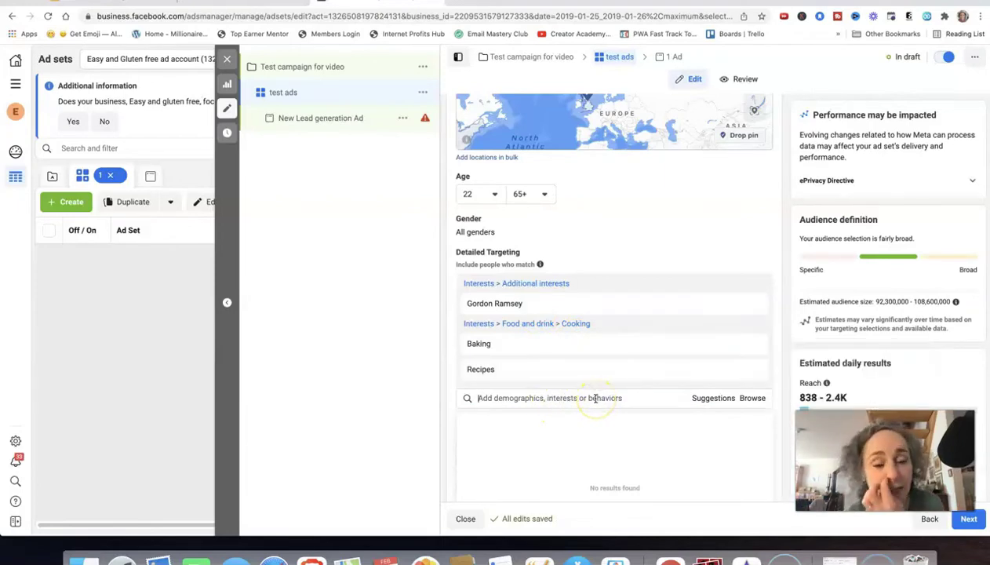
# Step: Set the audience's language to English (All)
pyautogui.scroll(-3, 595, 398)
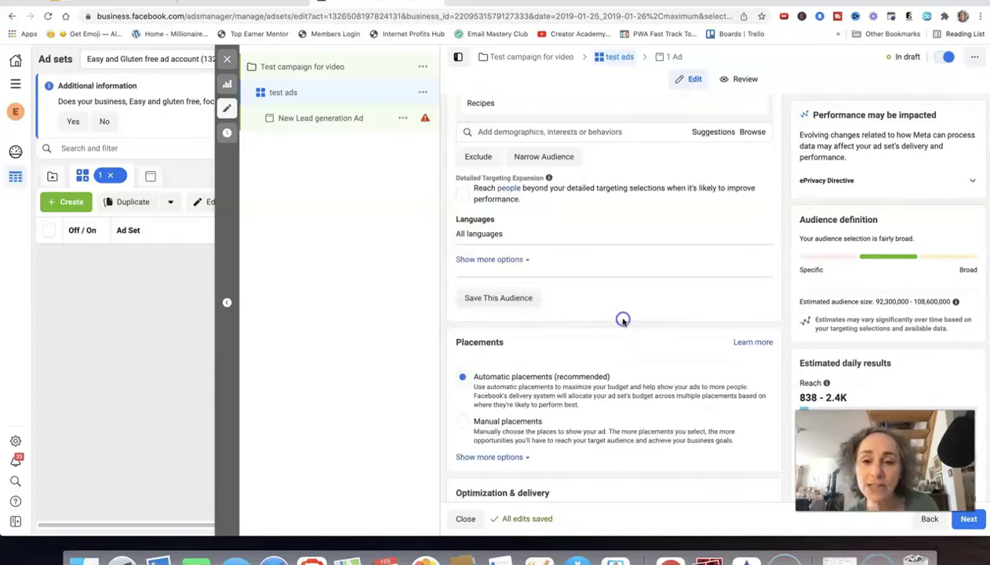
pyautogui.scroll(1, 633, 263)
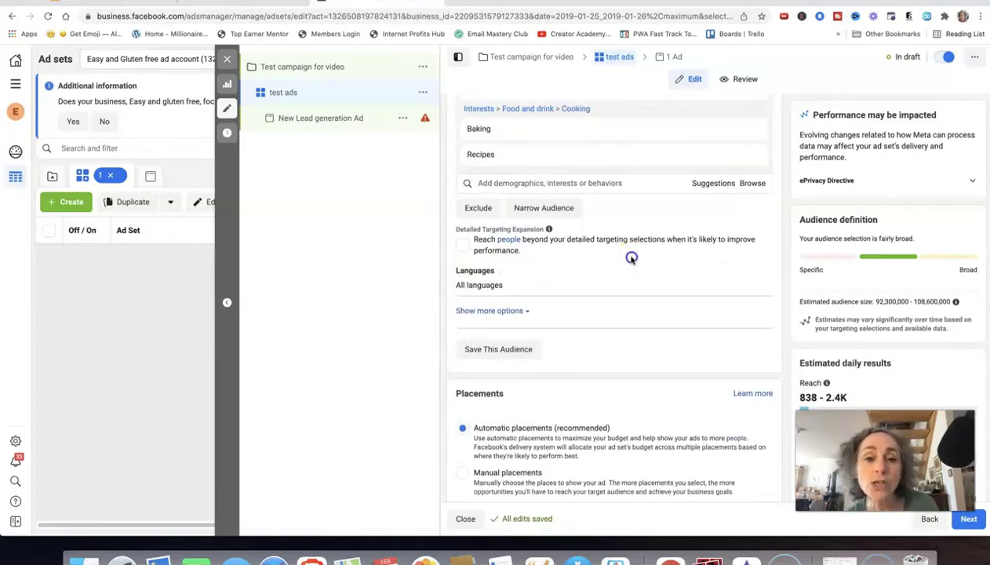
pyautogui.scroll(-2, 632, 260)
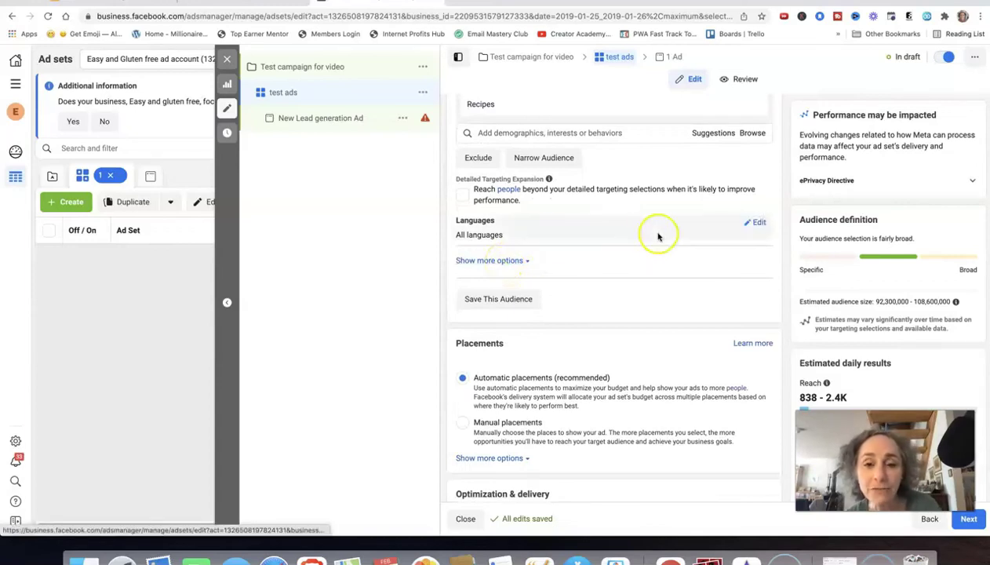
pyautogui.click(757, 224)
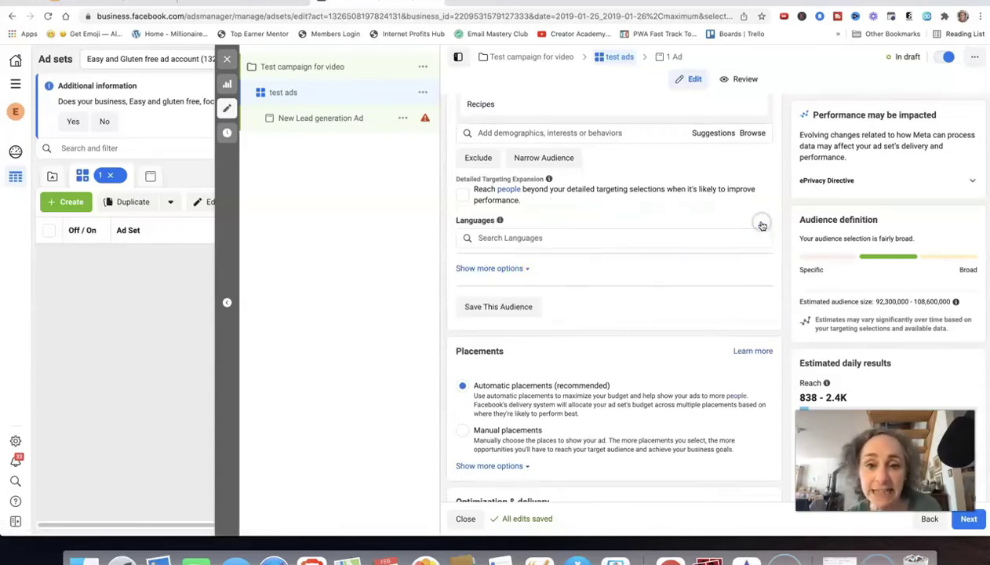
pyautogui.click(531, 240)
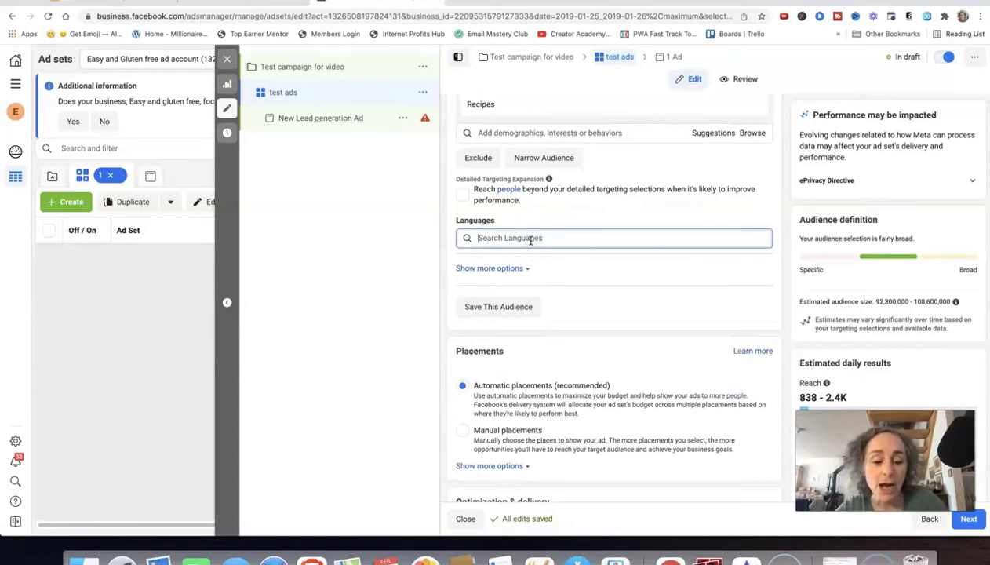
pyautogui.write('En')
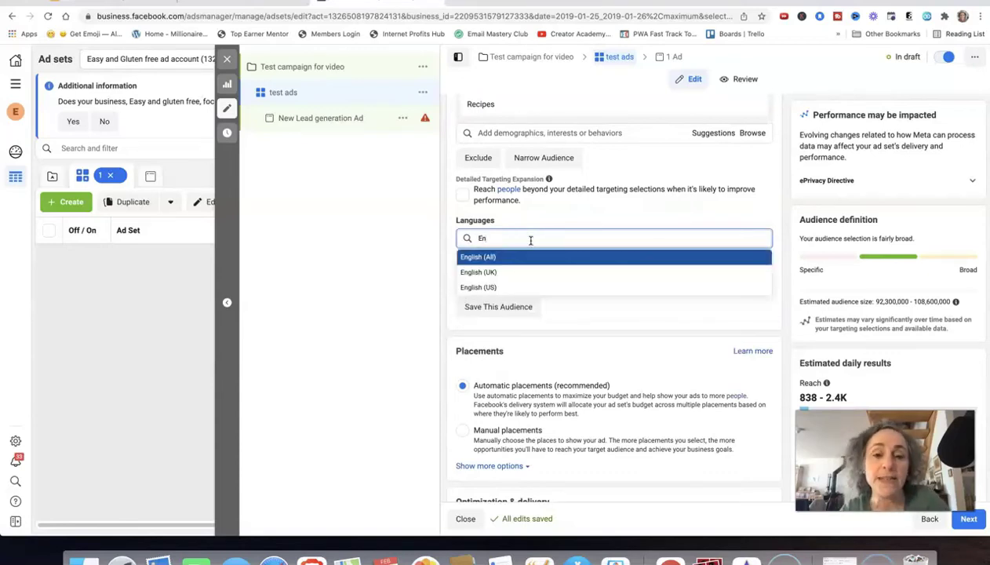
pyautogui.click(471, 256)
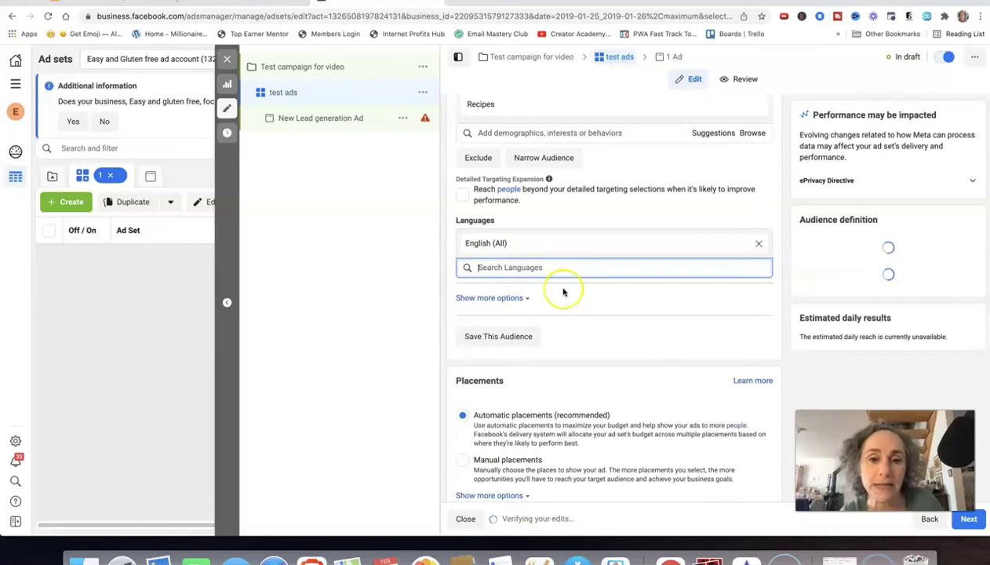
# Step: Keep automatic placements and the default optimization and delivery settings, and proceed from the ad set to the ad
pyautogui.scroll(-3, 563, 291)
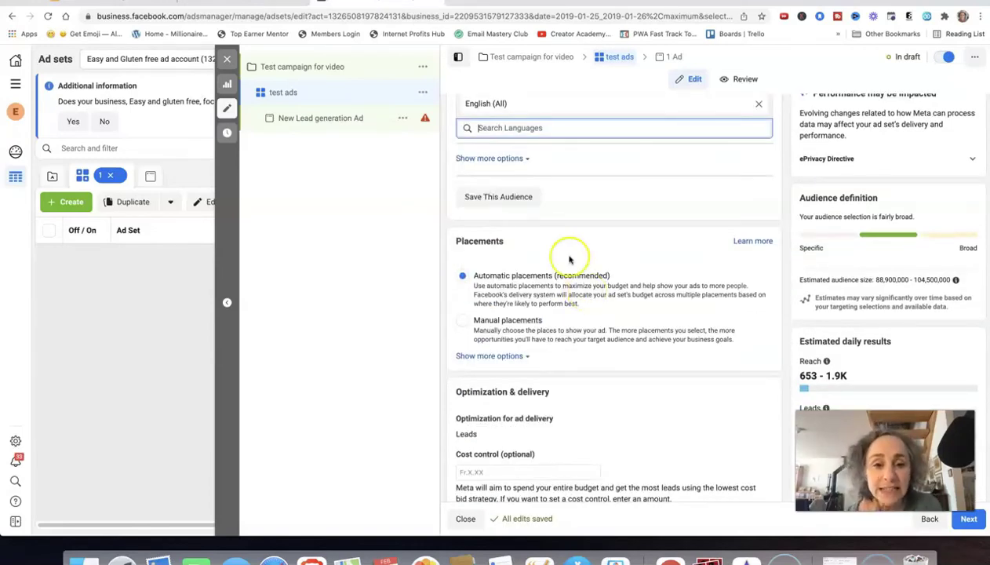
pyautogui.scroll(-1, 565, 290)
pyautogui.scroll(-1, 565, 291)
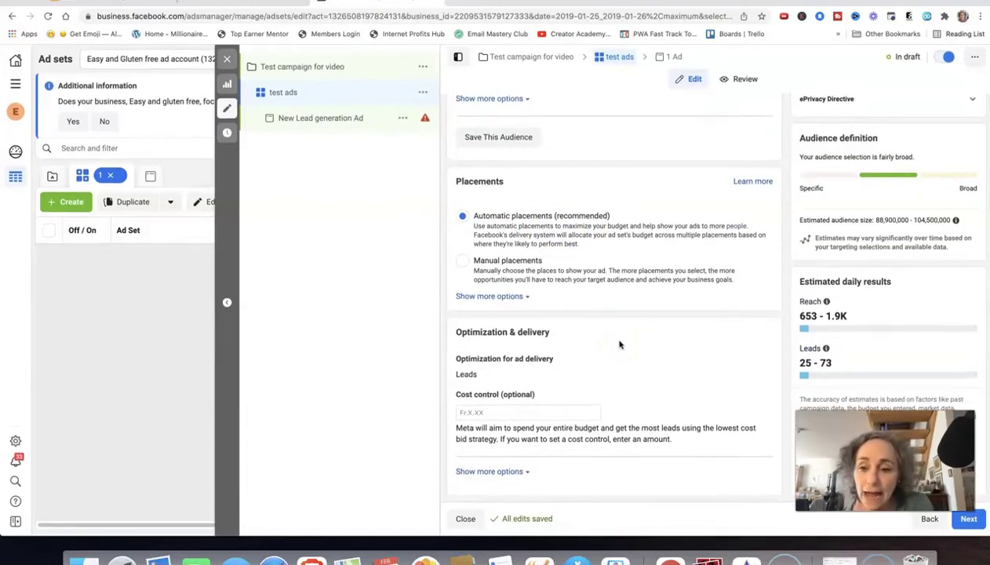
pyautogui.click(968, 521)
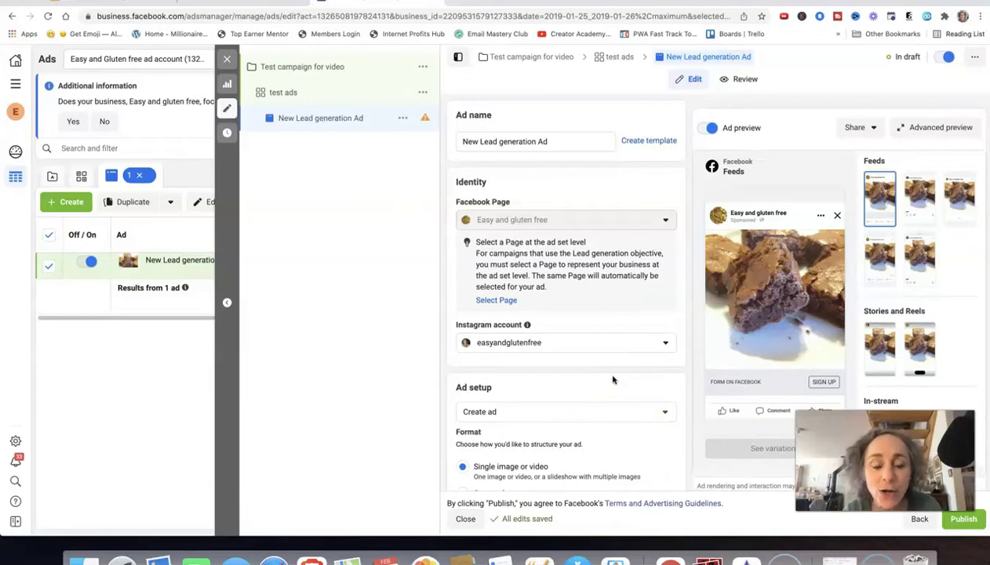
# Step: Rename the ad as test ad
pyautogui.click(553, 141)
pyautogui.press('BackSpace')
pyautogui.press('BackSpace')
pyautogui.press('BackSpace')
pyautogui.press('BackSpace')
pyautogui.press('BackSpace')
pyautogui.press('BackSpace')
pyautogui.press('BackSpace')
pyautogui.press('BackSpace')
pyautogui.press('BackSpace')
pyautogui.press('BackSpace')
pyautogui.press('BackSpace')
pyautogui.press('BackSpace')
pyautogui.press('BackSpace')
pyautogui.press('BackSpace')
pyautogui.press('BackSpace')
pyautogui.press('BackSpace')
pyautogui.press('BackSpace')
pyautogui.press('BackSpace')
pyautogui.press('BackSpace')
pyautogui.press('BackSpace')
pyautogui.press('BackSpace')
pyautogui.write('test ad')
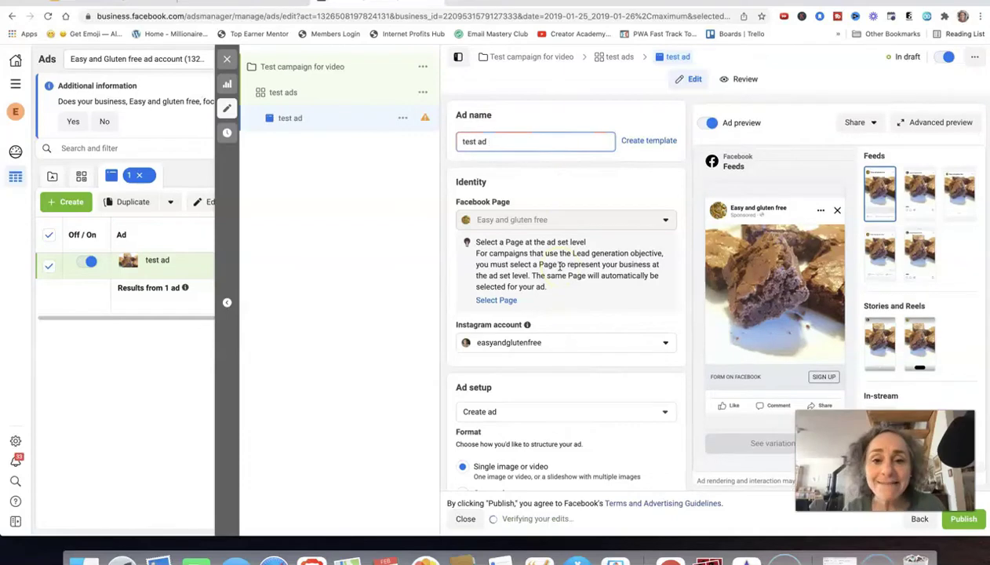
# Step: Remove the existing brownie image from the ad creative's media, keeping the single image or video format
pyautogui.scroll(-2, 560, 266)
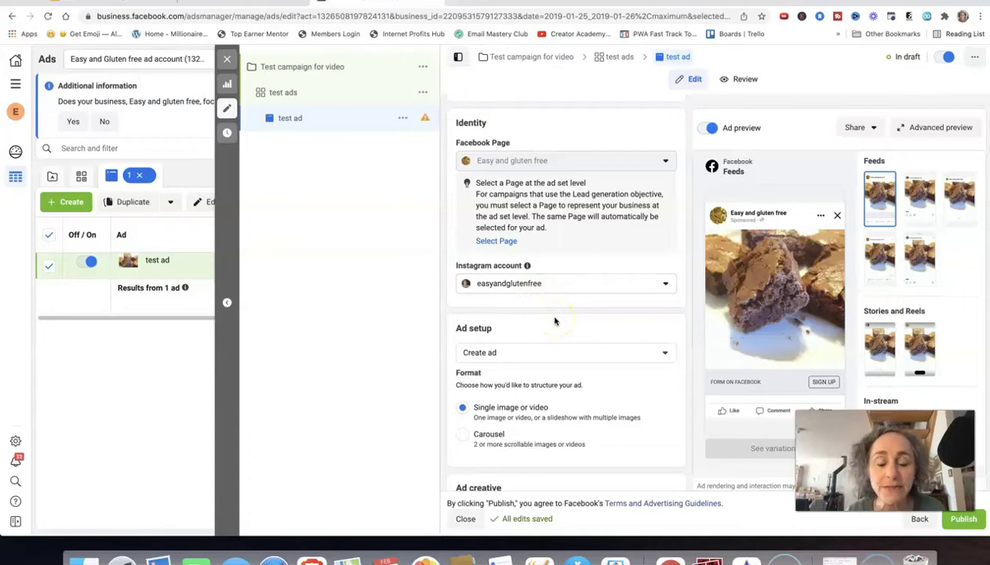
pyautogui.scroll(-5, 555, 320)
pyautogui.scroll(-1, 555, 320)
pyautogui.scroll(1, 555, 320)
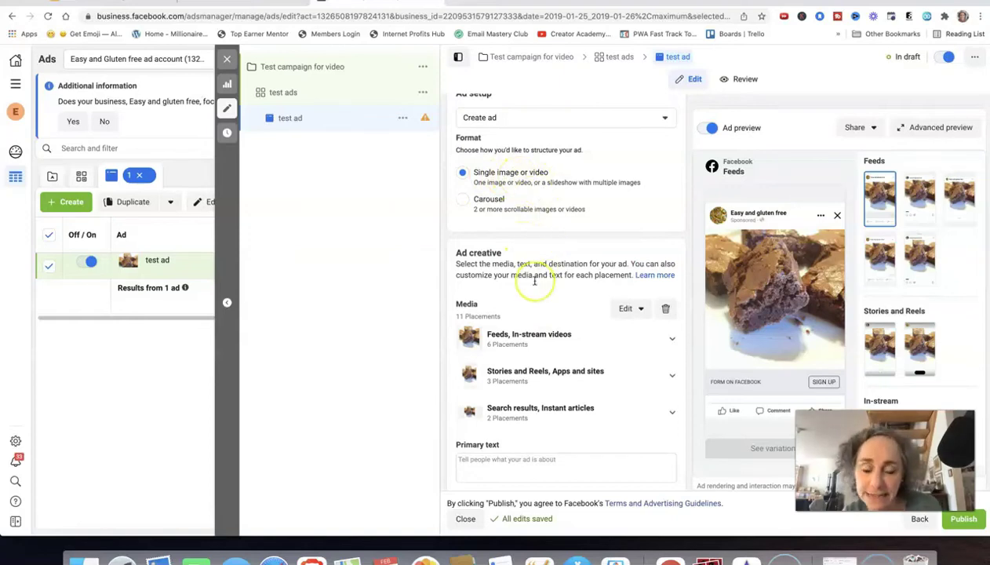
pyautogui.scroll(-3, 536, 283)
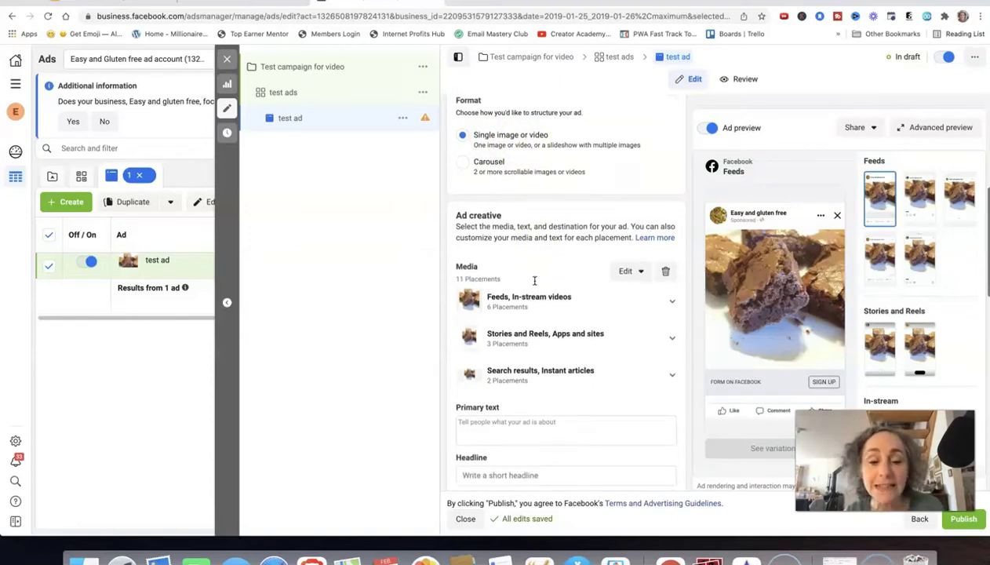
pyautogui.click(667, 256)
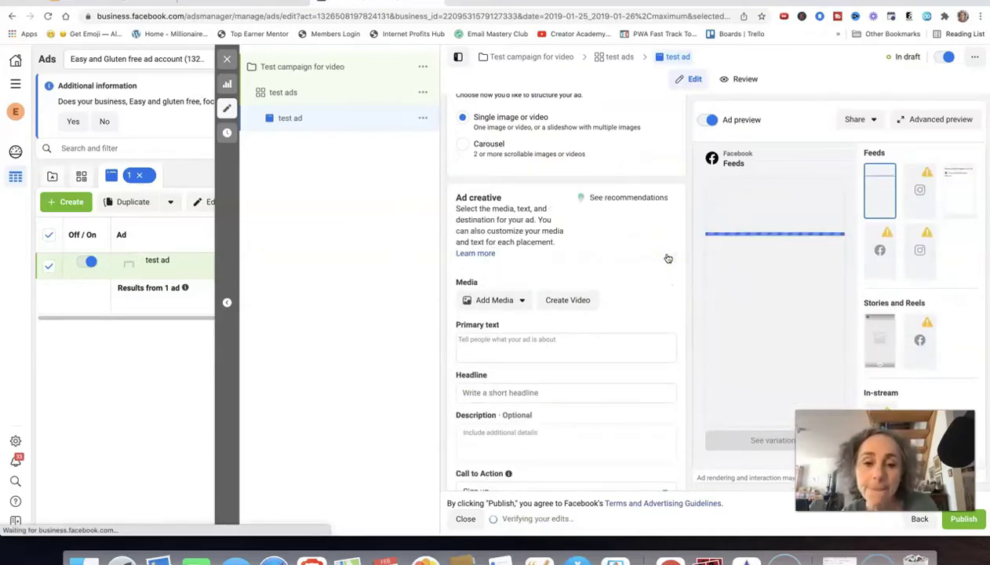
# Step: Open the image selection for the ad creative's media
pyautogui.scroll(-1, 619, 260)
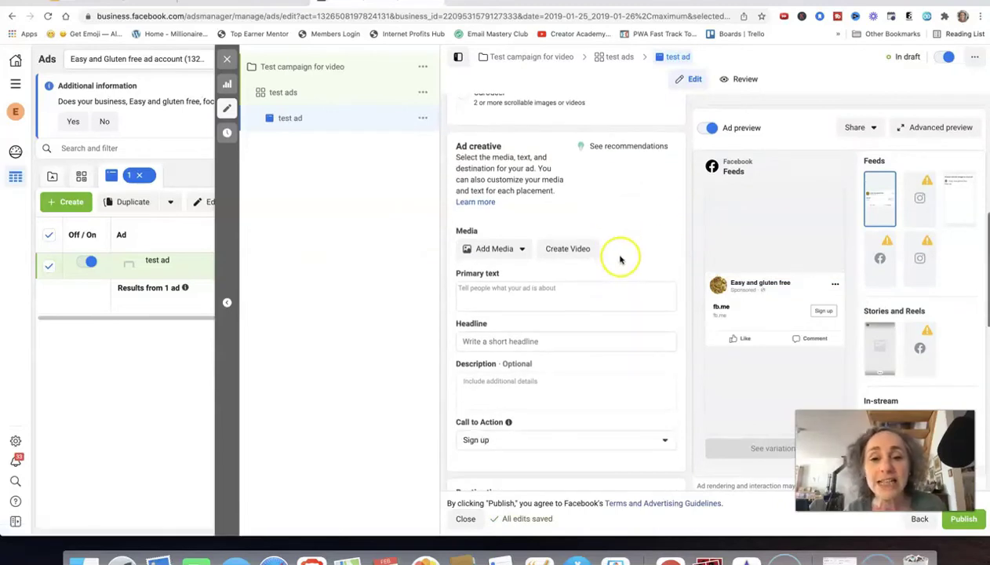
pyautogui.click(522, 248)
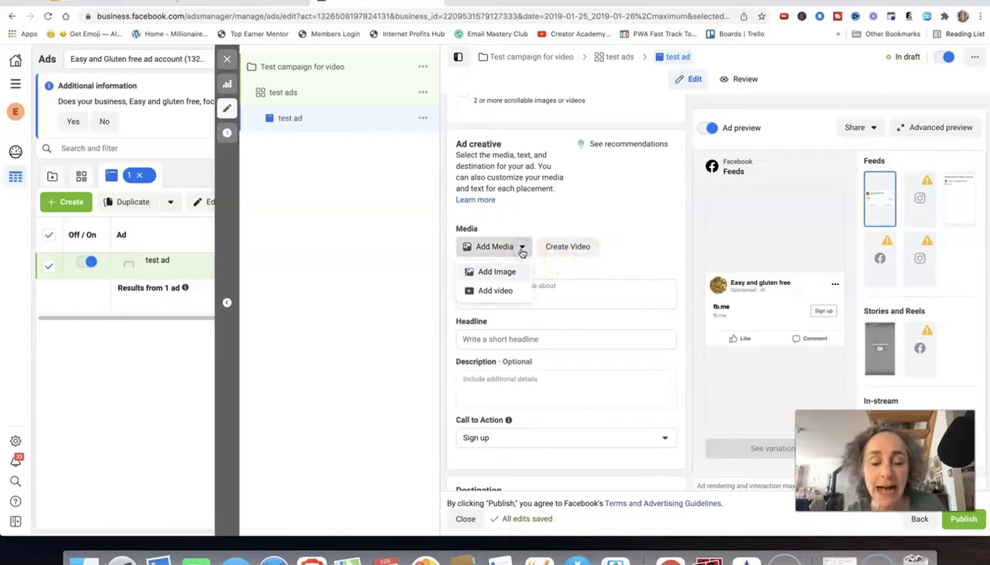
pyautogui.click(503, 273)
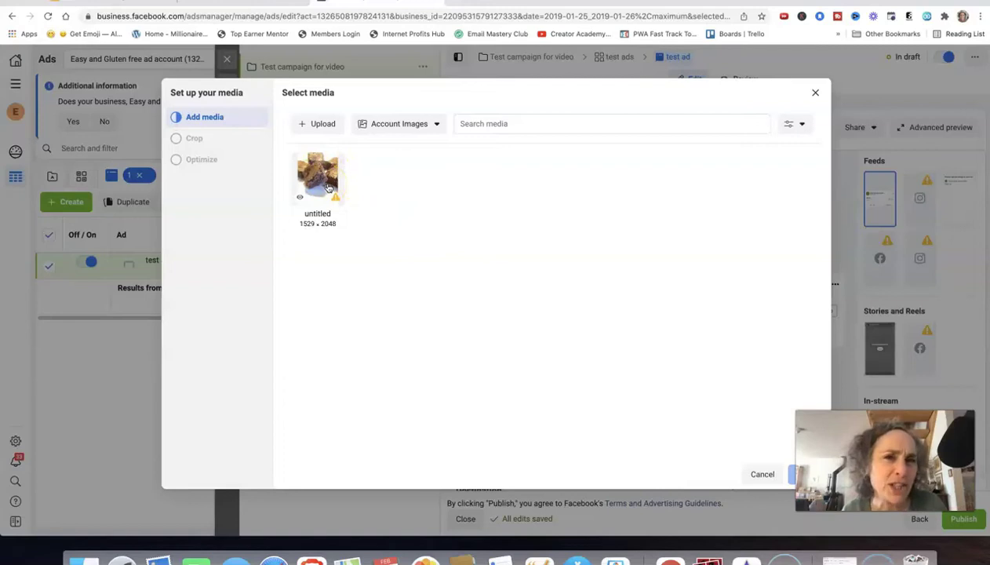
pyautogui.click(433, 129)
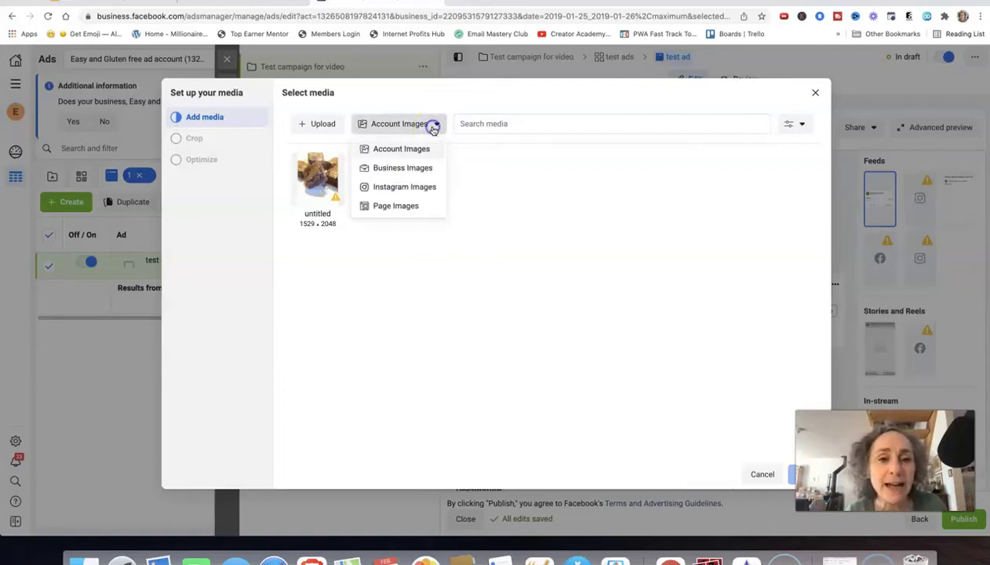
pyautogui.click(471, 190)
pyautogui.click(324, 124)
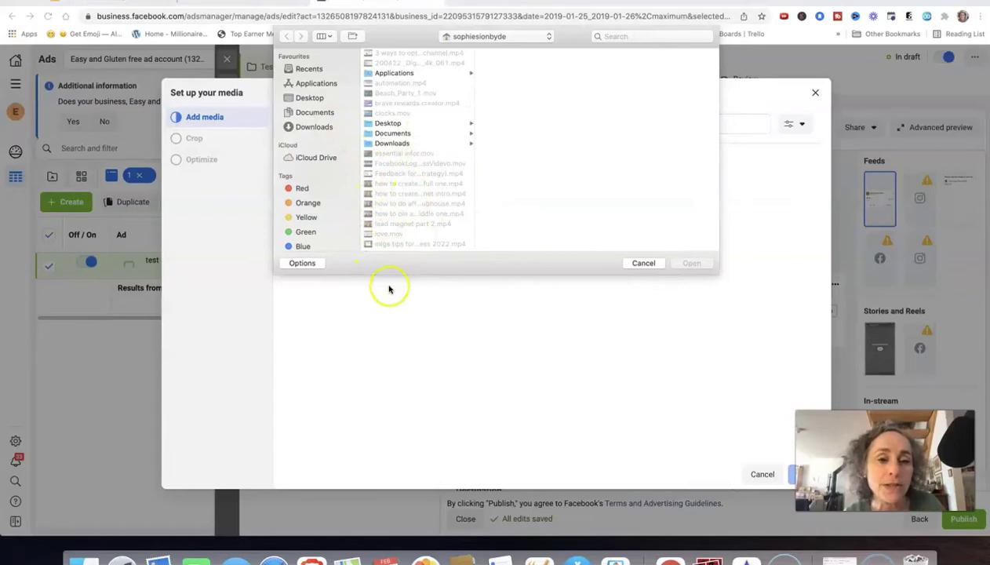
pyautogui.click(637, 263)
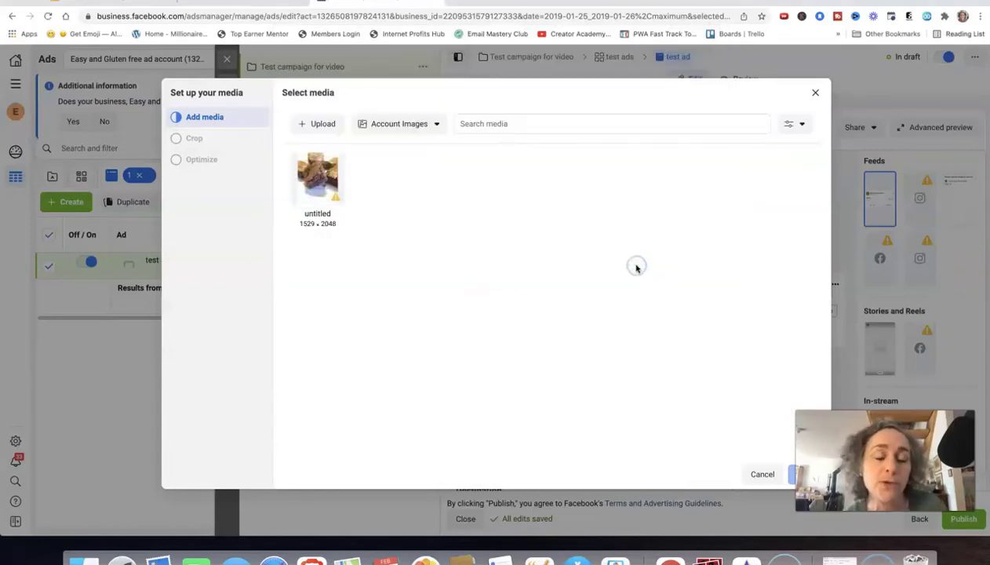
# Step: Add the untitled brownie image from the account images to the ad, keeping the recommended crop for every placement
pyautogui.click(314, 182)
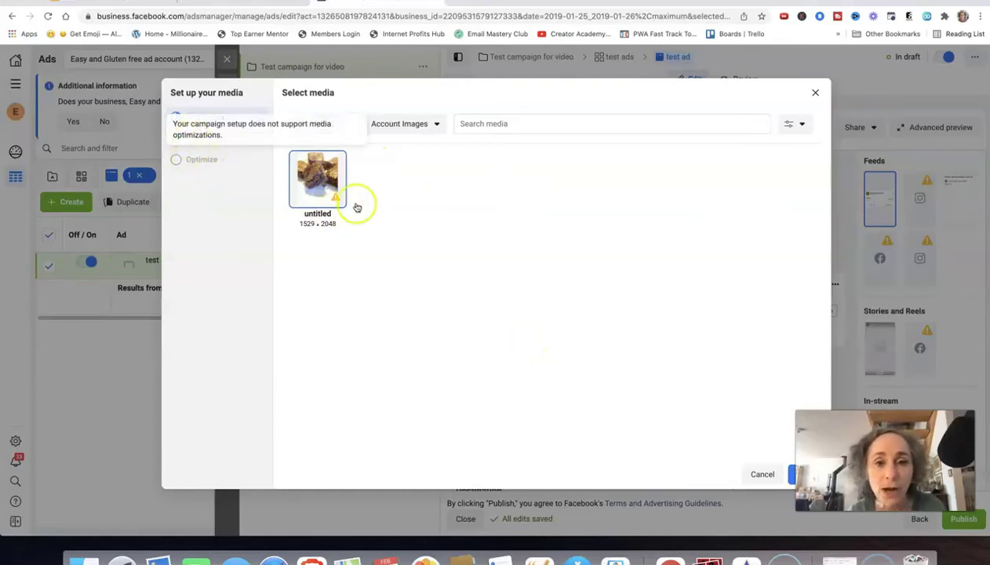
pyautogui.click(789, 474)
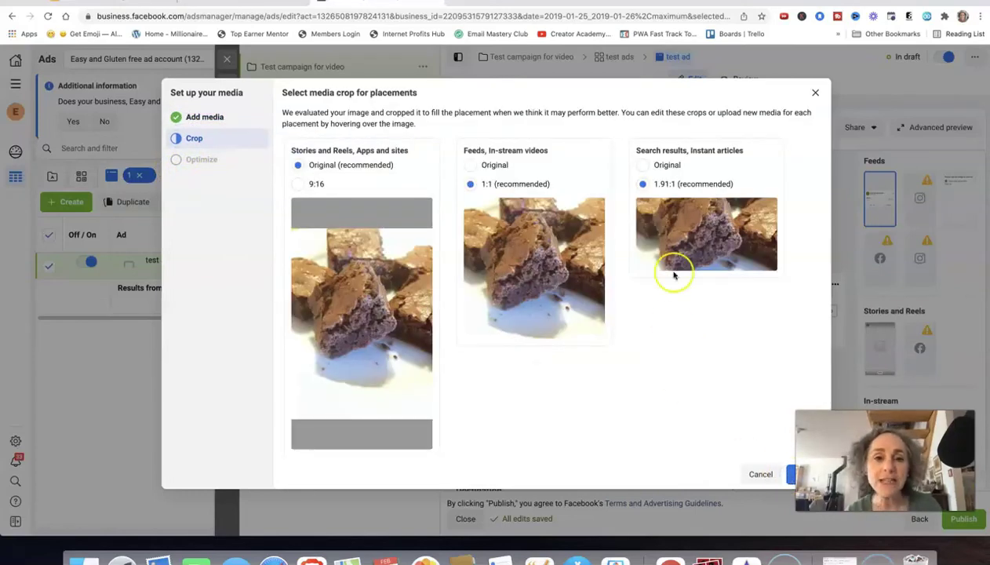
pyautogui.moveTo(372, 235)
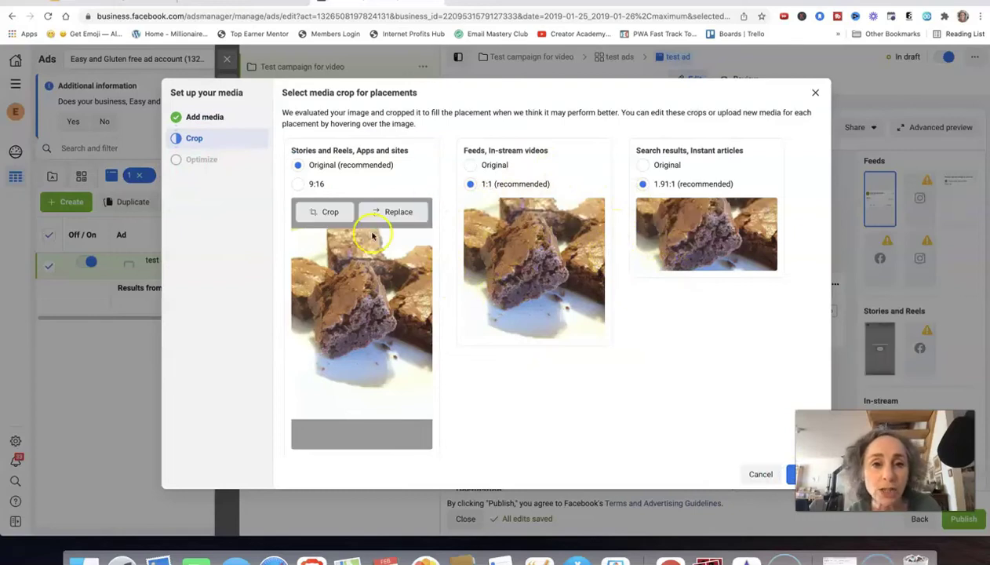
pyautogui.moveTo(730, 260)
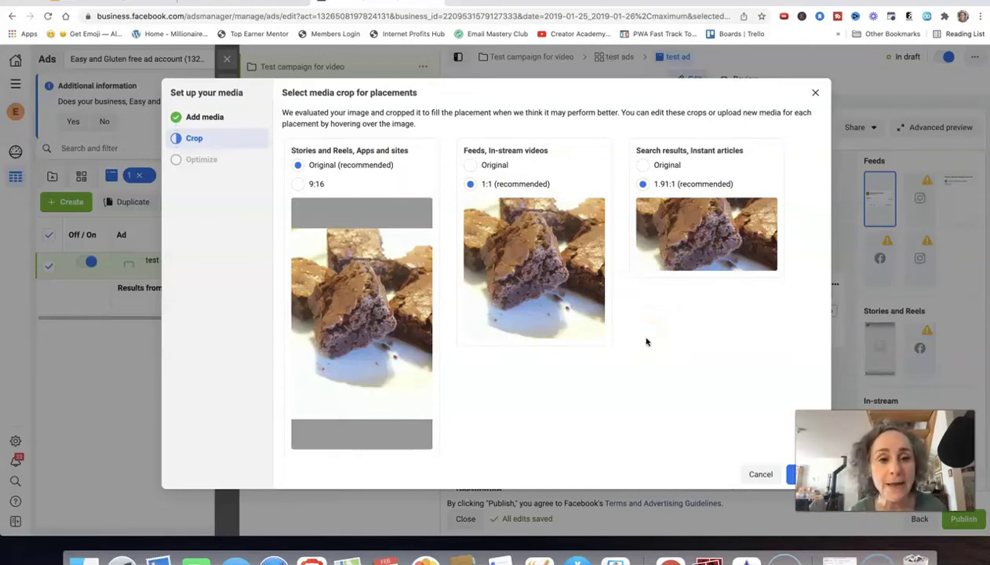
pyautogui.scroll(-1, 647, 341)
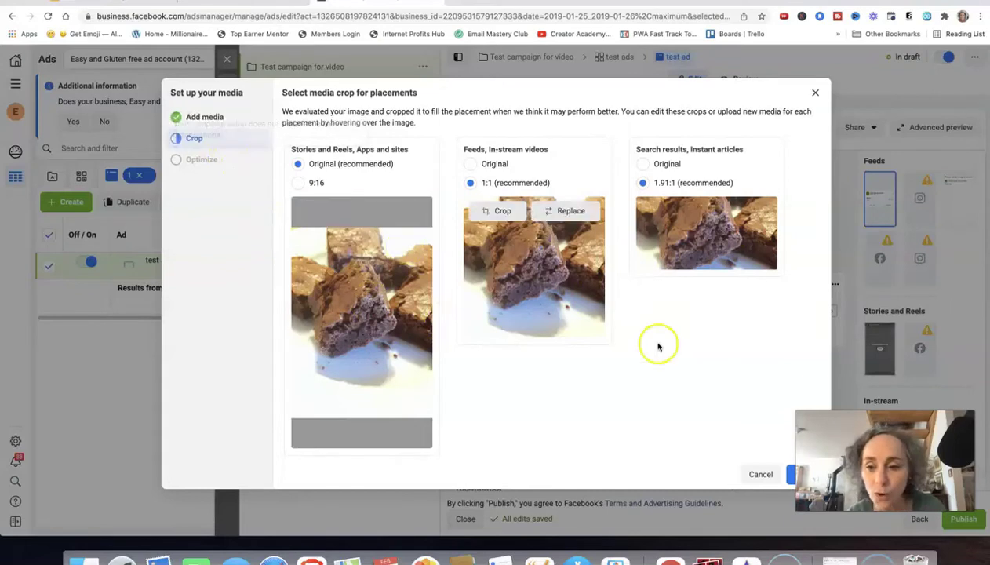
pyautogui.click(790, 475)
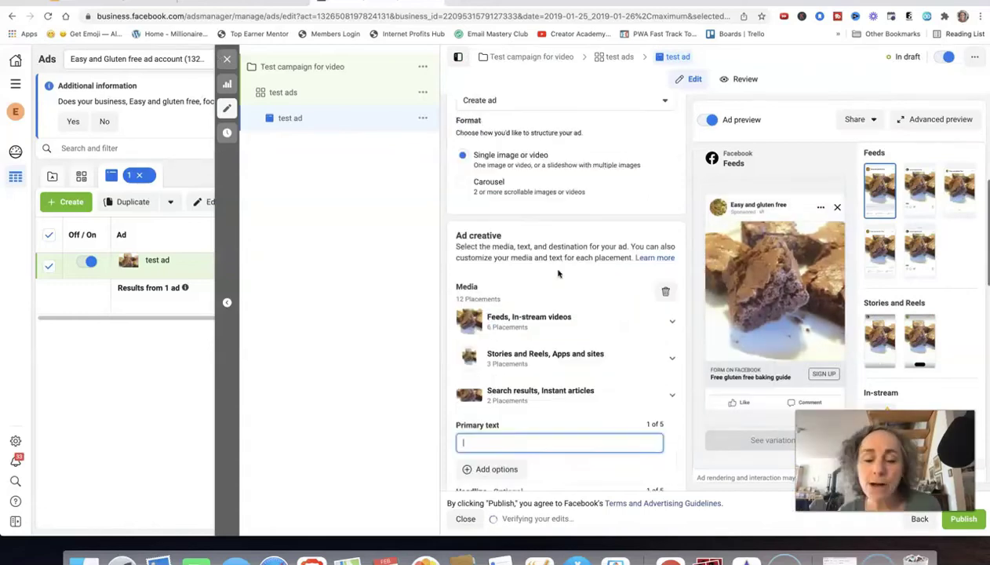
# Step: Enter "Free guide teaches you how to bake great cakes" as the ad's primary text
pyautogui.scroll(-4, 558, 273)
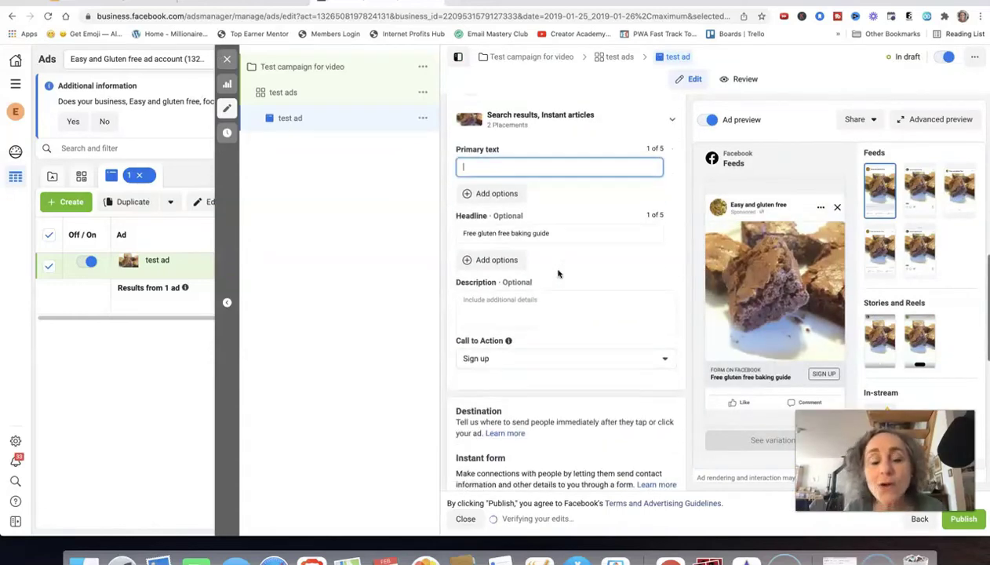
pyautogui.scroll(1, 557, 271)
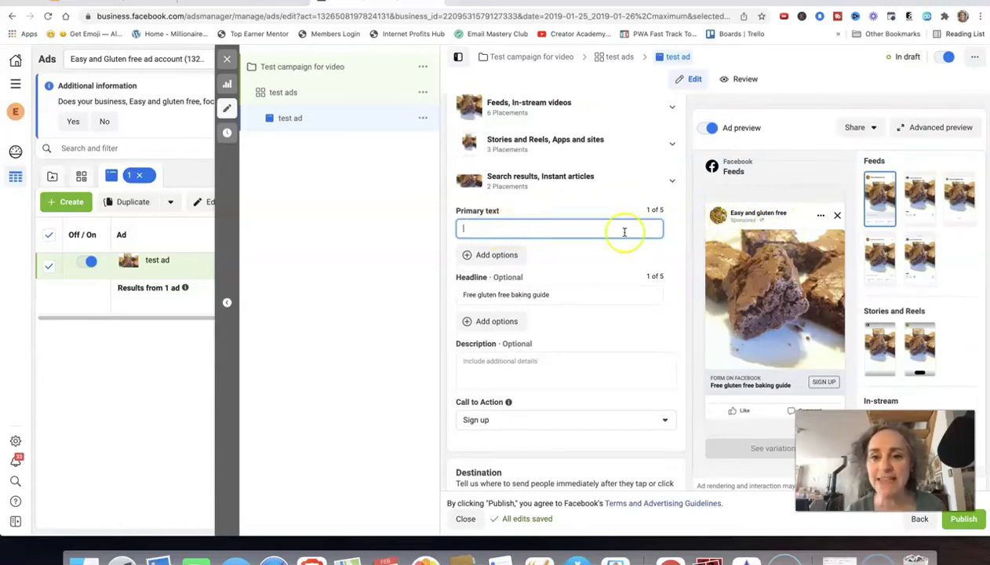
pyautogui.write('Free guide teaches you how to bake great cakes')
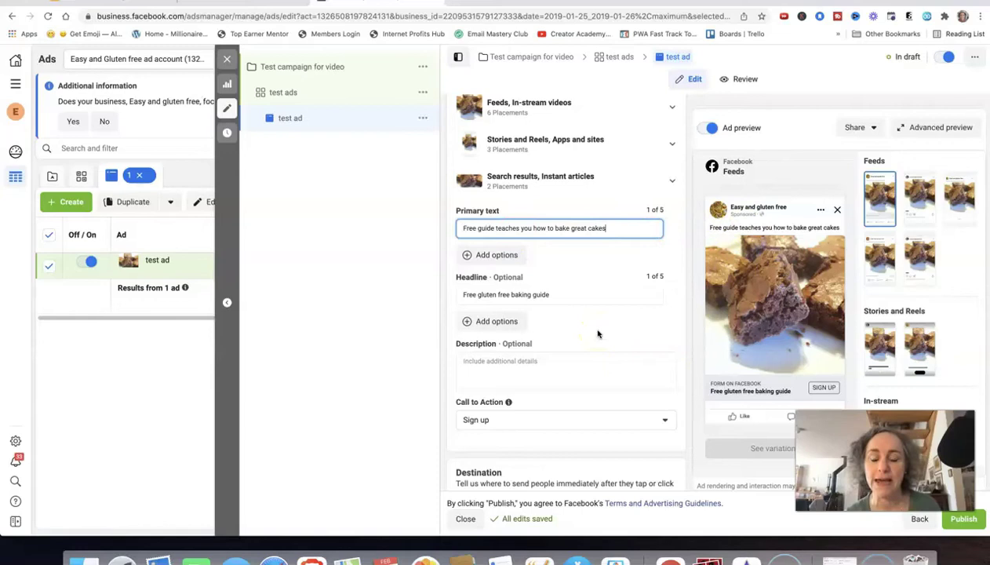
# Step: Enter "Free video shows you the secret to great gluten free baking" as the ad's description and set the call to action to Download
pyautogui.scroll(-3, 598, 333)
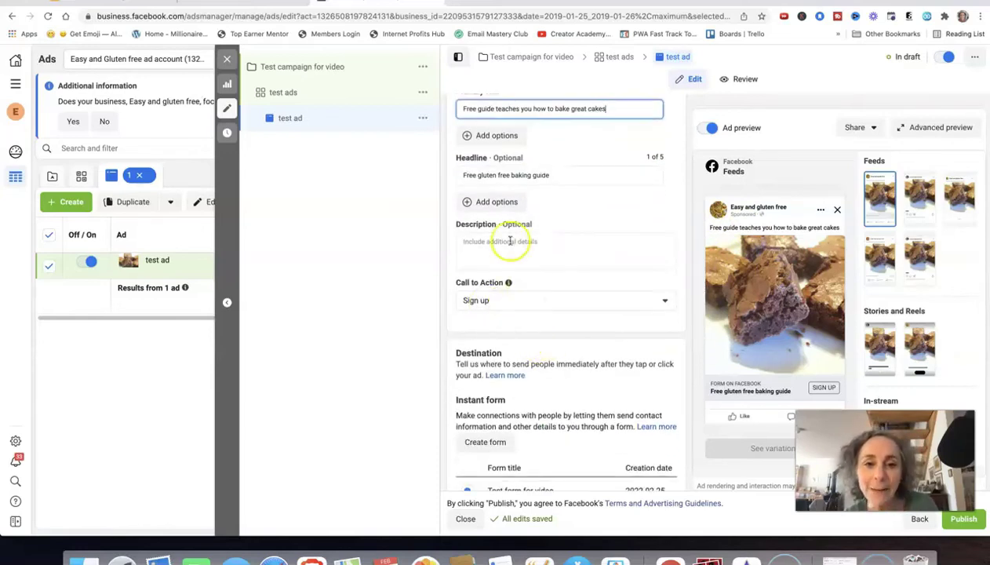
pyautogui.scroll(1, 510, 241)
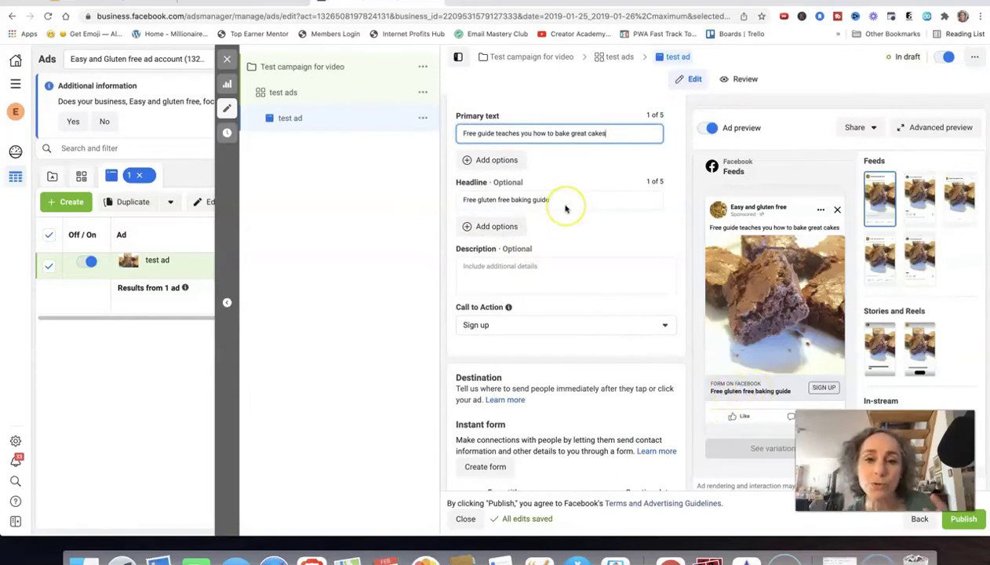
pyautogui.click(491, 267)
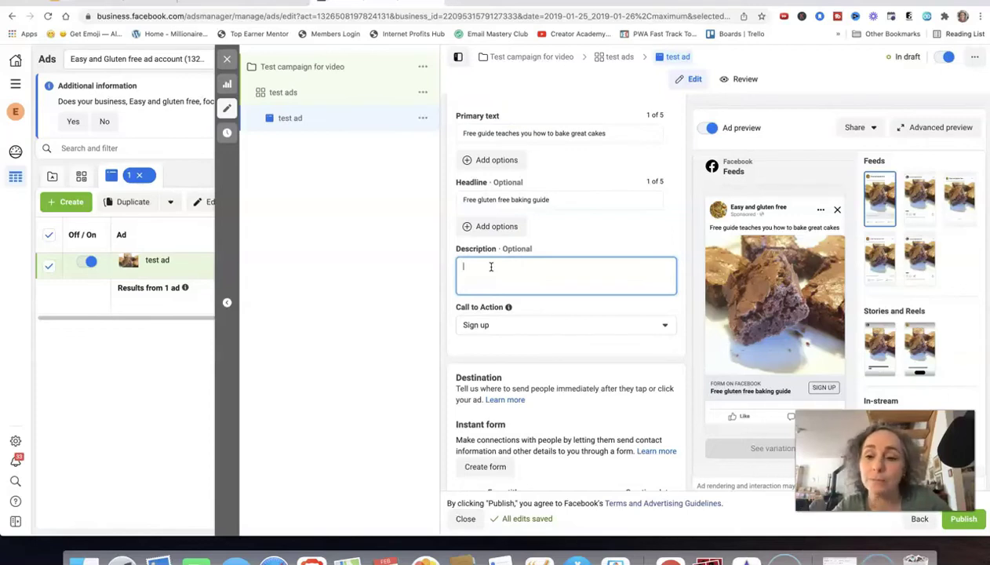
pyautogui.hotkey('ctrl', 'v')
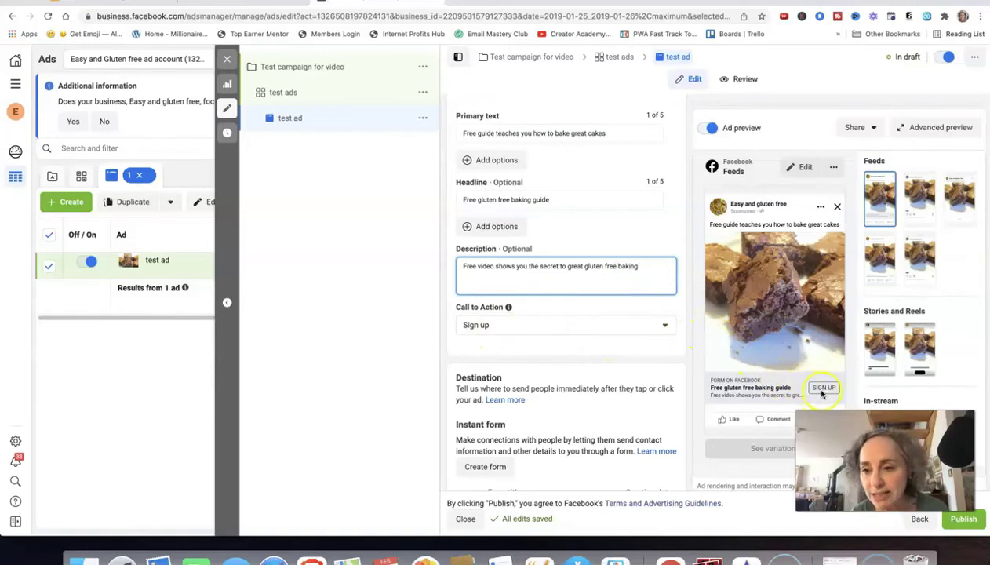
pyautogui.click(665, 326)
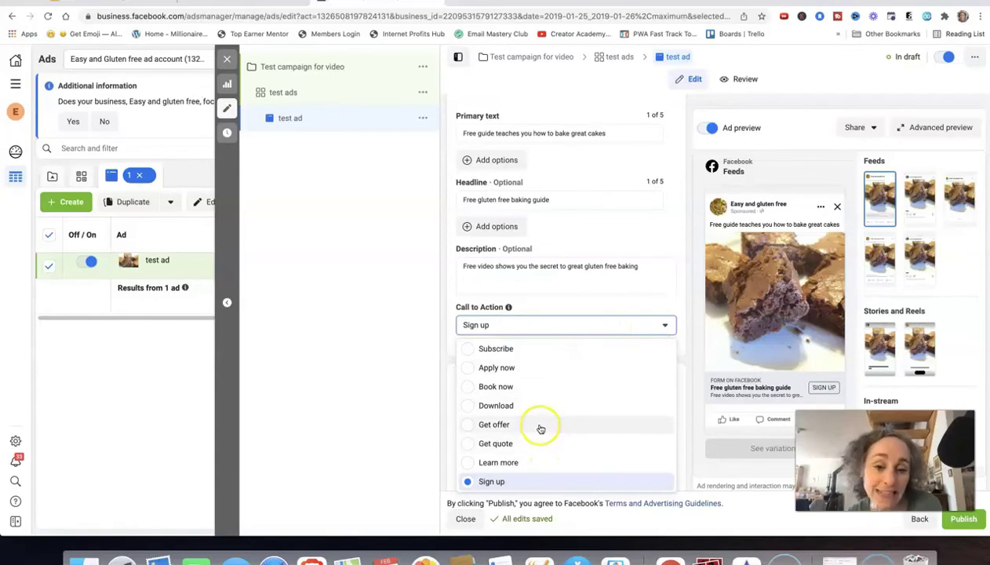
pyautogui.click(470, 407)
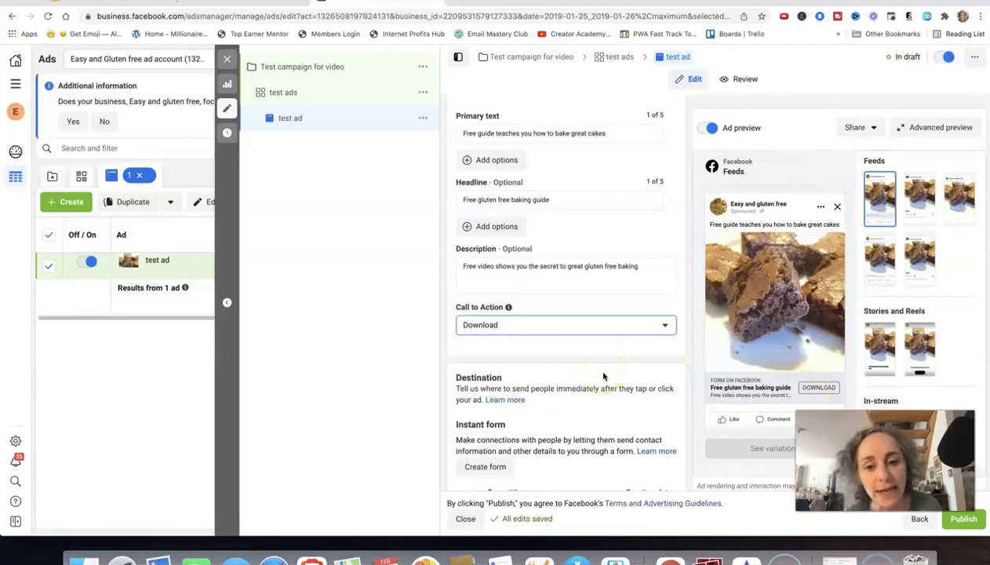
# Step: Create a new instant form for the ad's destination and name it "test form for video"
pyautogui.scroll(-3, 604, 376)
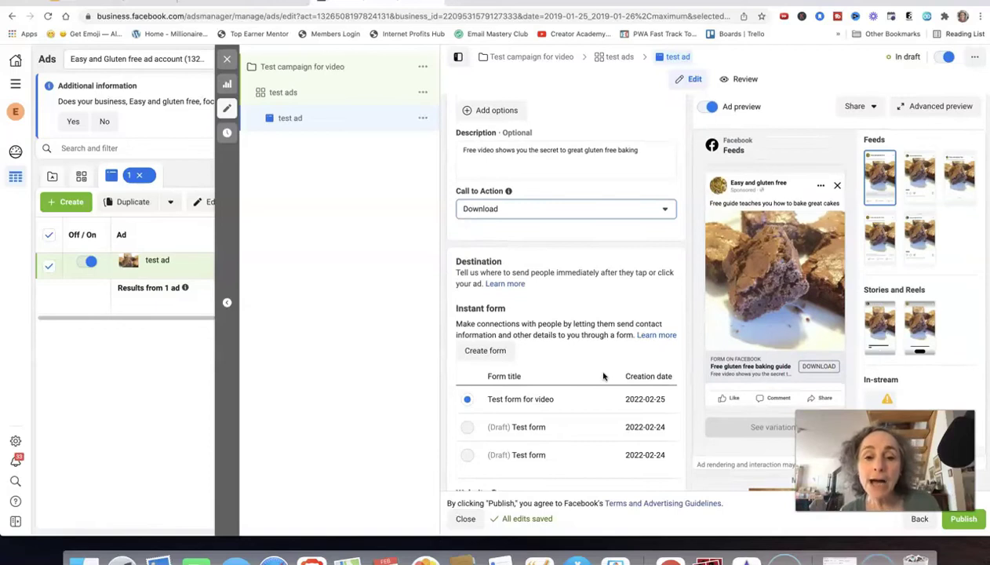
pyautogui.scroll(1, 603, 377)
pyautogui.scroll(1, 603, 377)
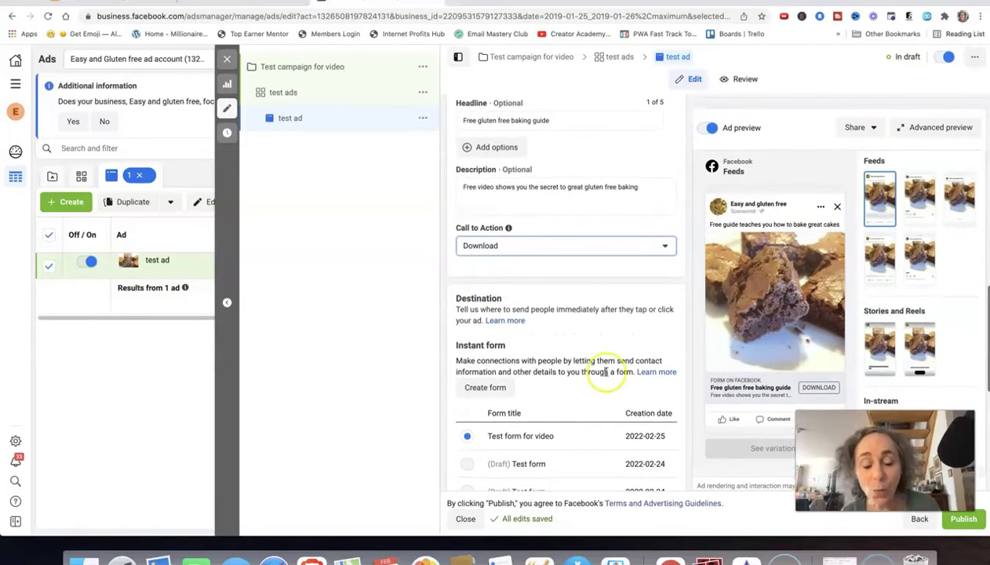
pyautogui.scroll(-2, 604, 377)
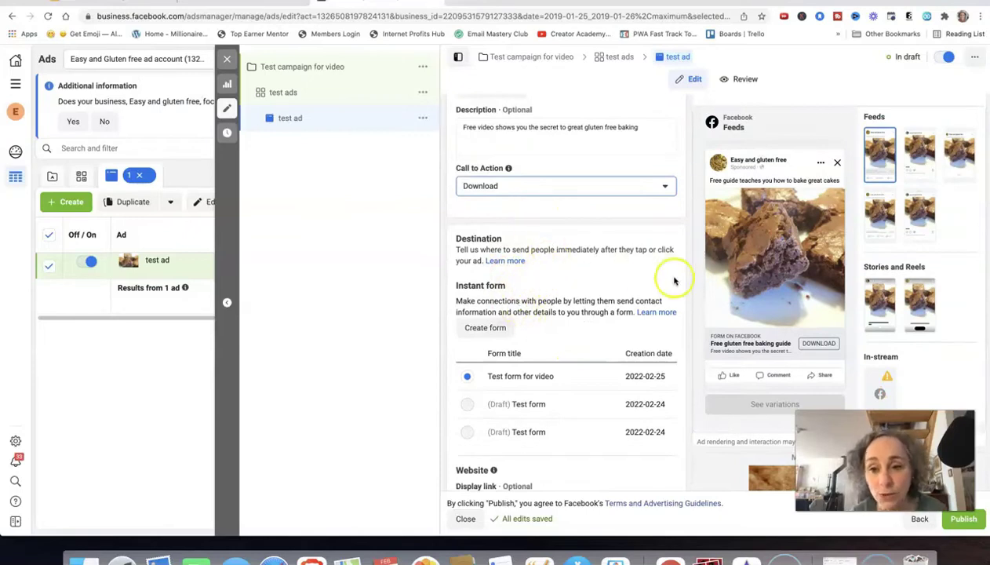
pyautogui.click(492, 331)
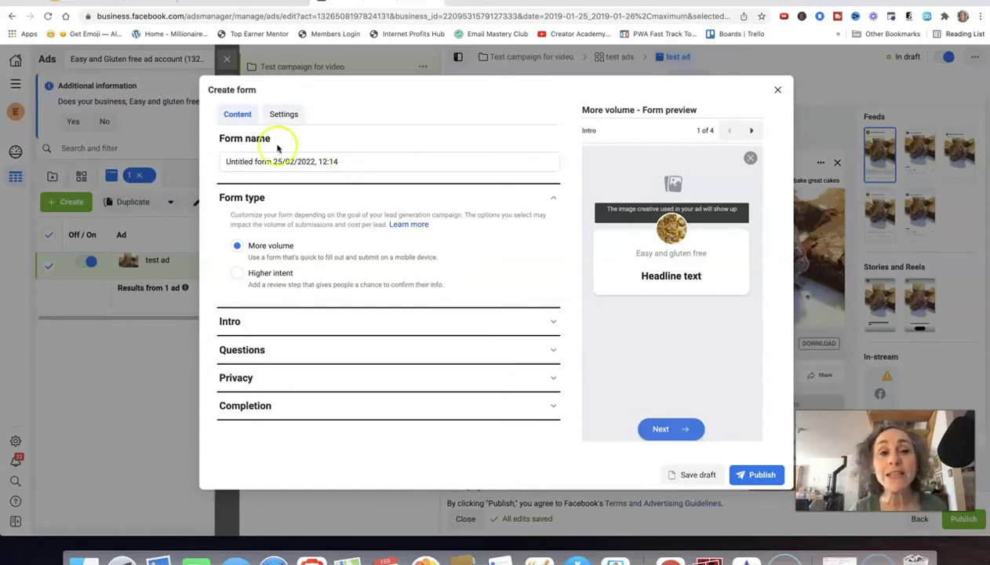
pyautogui.click(349, 163)
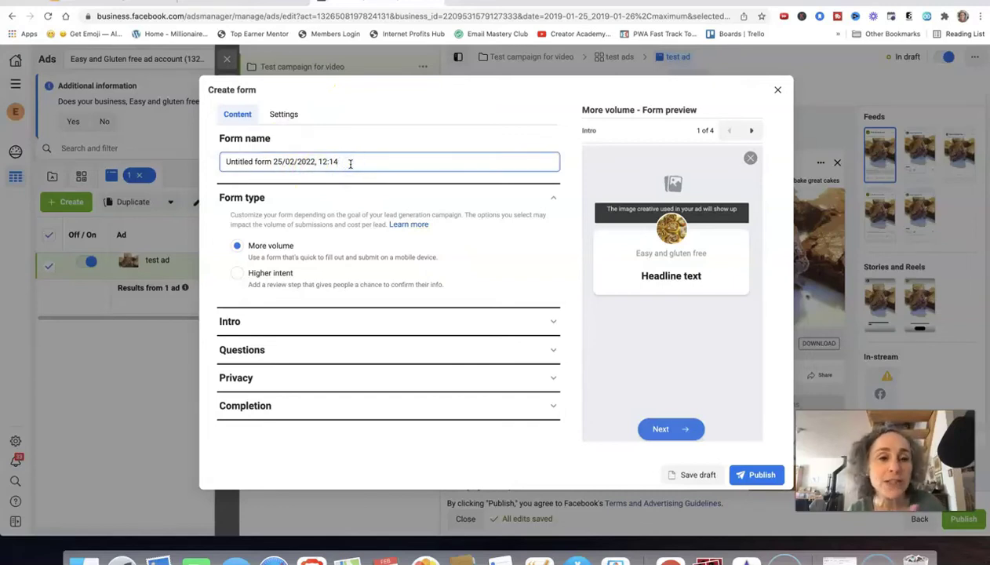
pyautogui.press('BackSpace')
pyautogui.press('BackSpace')
pyautogui.press('BackSpace')
pyautogui.press('BackSpace')
pyautogui.press('BackSpace')
pyautogui.press('BackSpace')
pyautogui.press('BackSpace')
pyautogui.press('BackSpace')
pyautogui.press('BackSpace')
pyautogui.press('BackSpace')
pyautogui.press('BackSpace')
pyautogui.press('BackSpace')
pyautogui.press('BackSpace')
pyautogui.press('BackSpace')
pyautogui.press('BackSpace')
pyautogui.press('BackSpace')
pyautogui.press('BackSpace')
pyautogui.press('BackSpace')
pyautogui.press('BackSpace')
pyautogui.press('BackSpace')
pyautogui.write('test form for video')
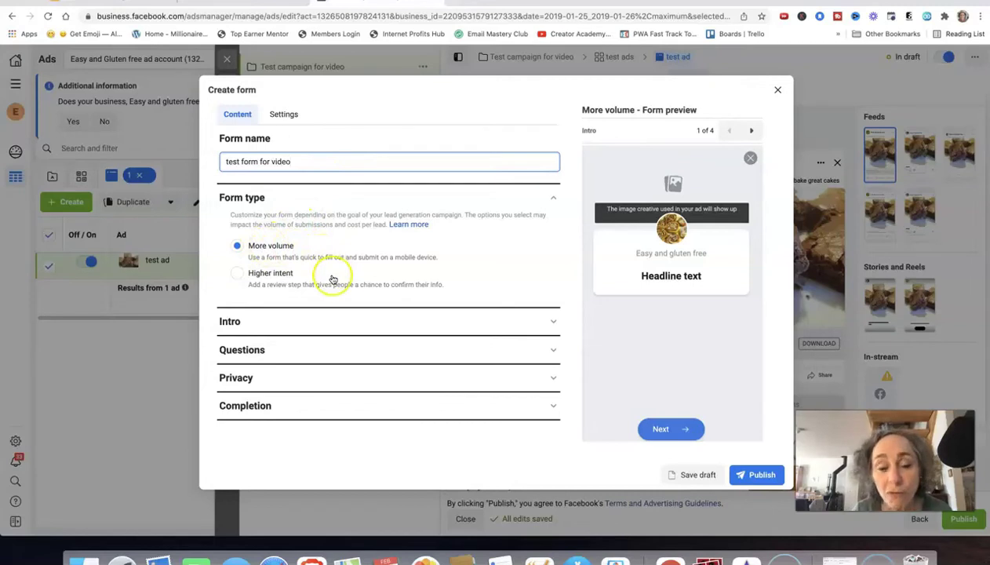
# Step: Set the greeting headline in the form's intro to "Sign up to get your free guide!", without uploading a background image
pyautogui.click(536, 323)
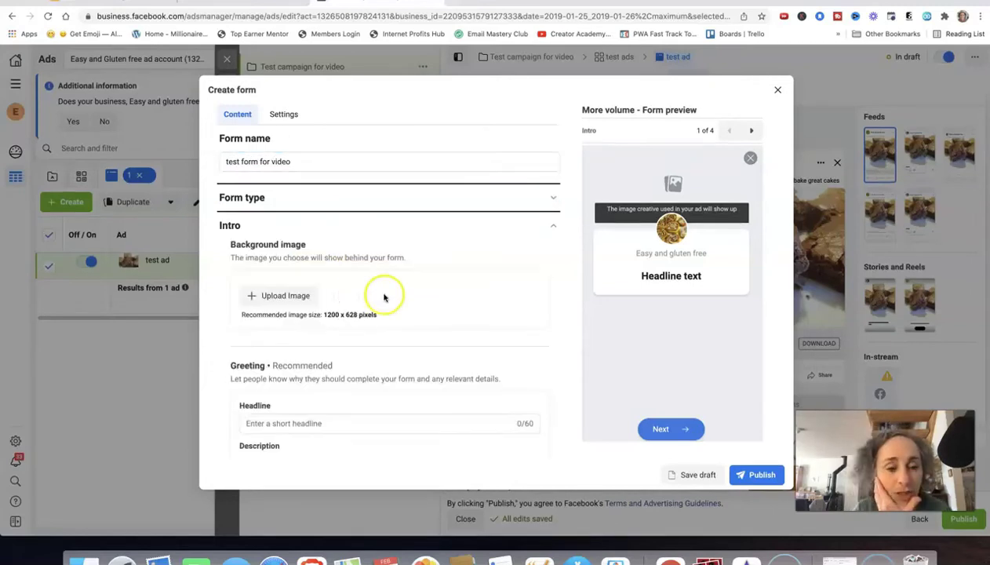
pyautogui.click(274, 301)
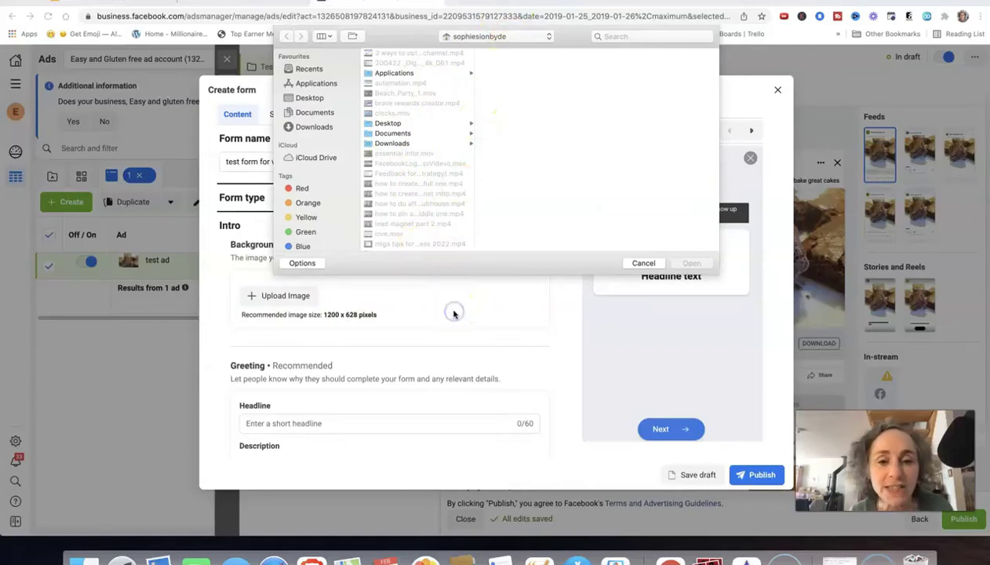
pyautogui.click(644, 263)
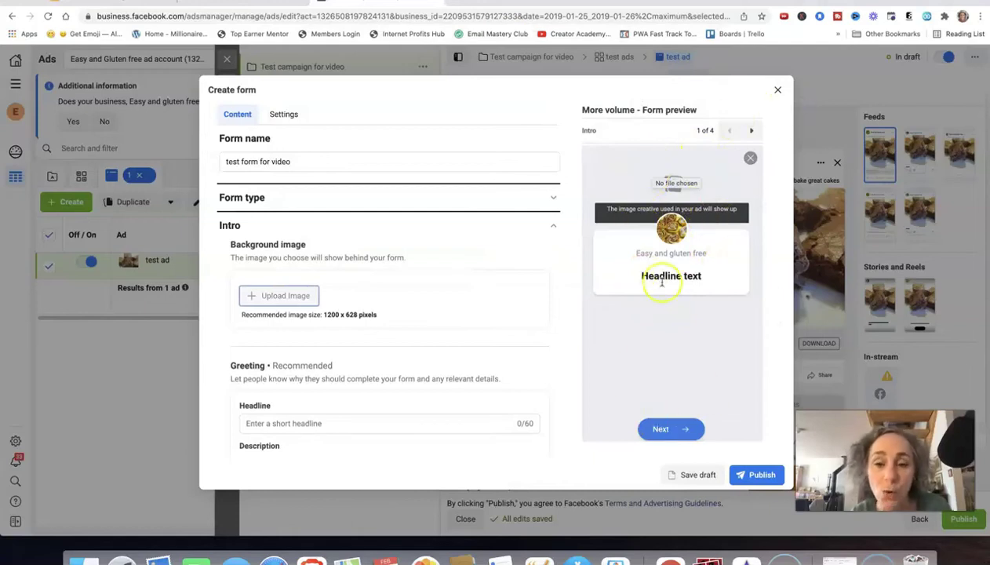
pyautogui.scroll(-2, 376, 282)
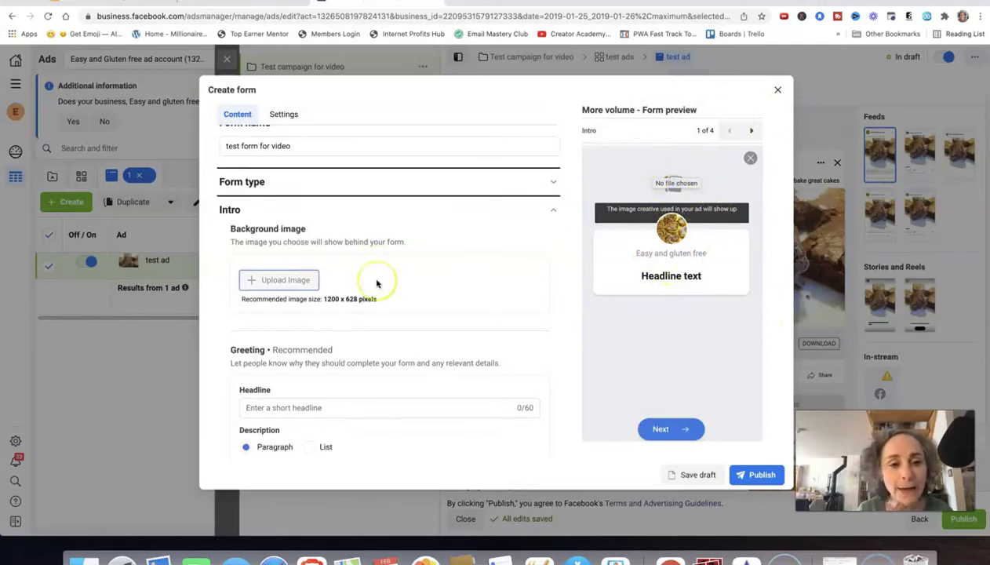
pyautogui.scroll(-5, 376, 283)
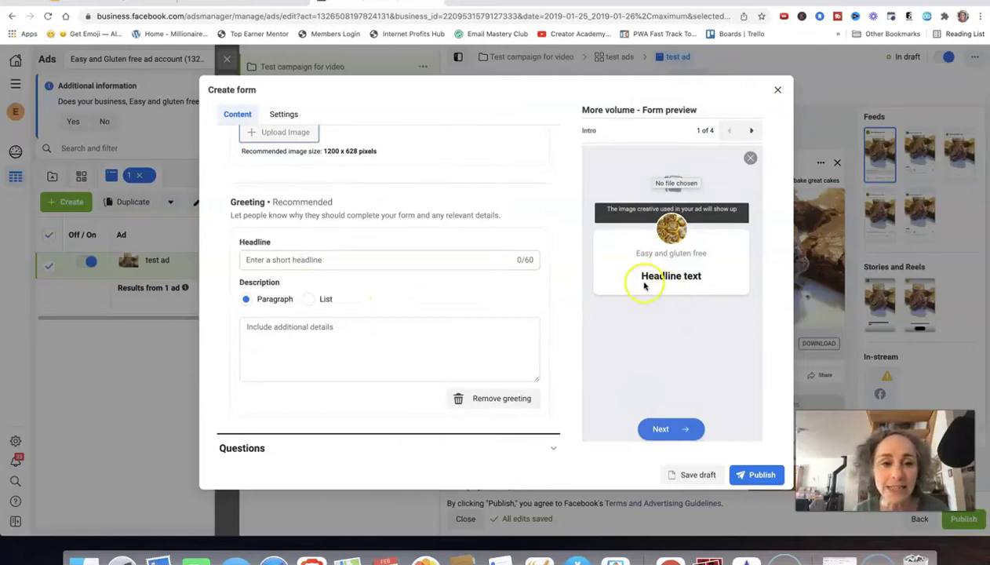
pyautogui.click(329, 260)
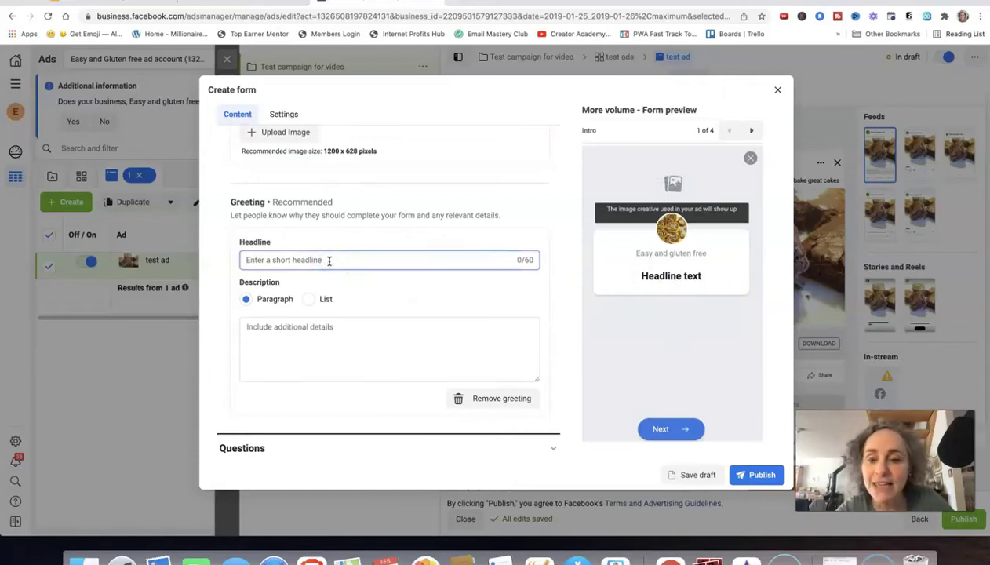
pyautogui.write('Sign up to get your free')
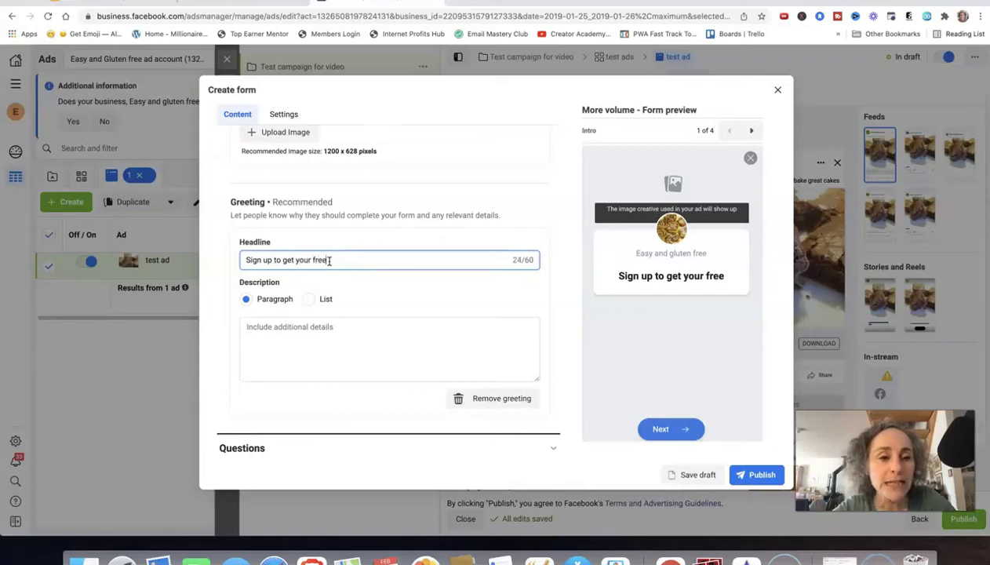
pyautogui.write(' guide!')
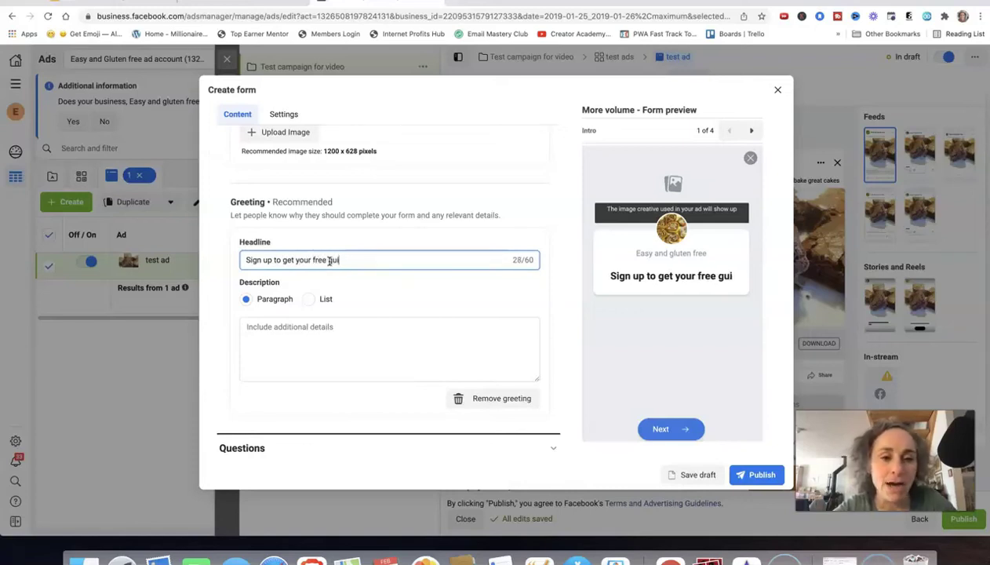
# Step: Enter "Enter your name and email below so we can send you our secrets to great gluten free baking :-)" as the greeting description
pyautogui.click(296, 329)
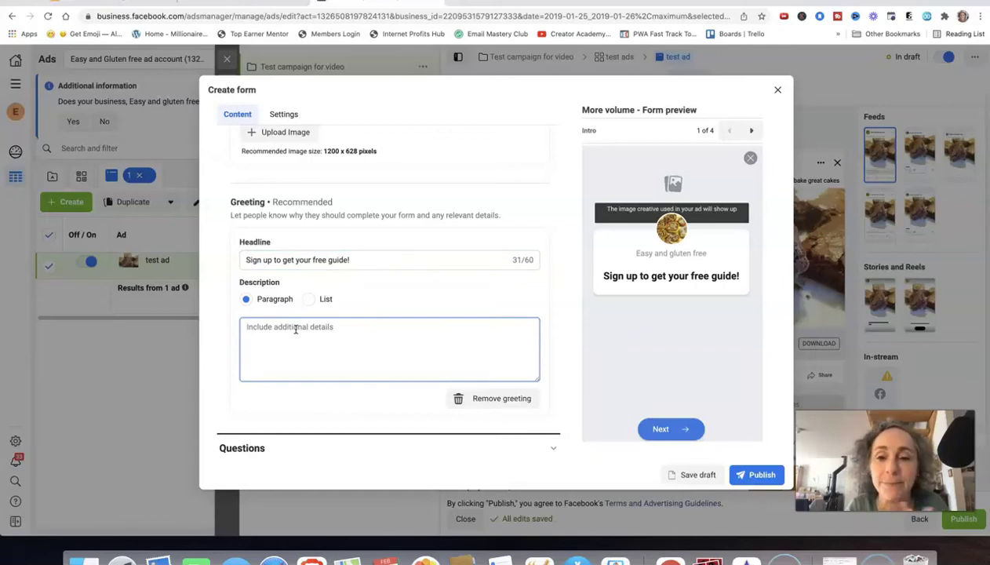
pyautogui.write('En')
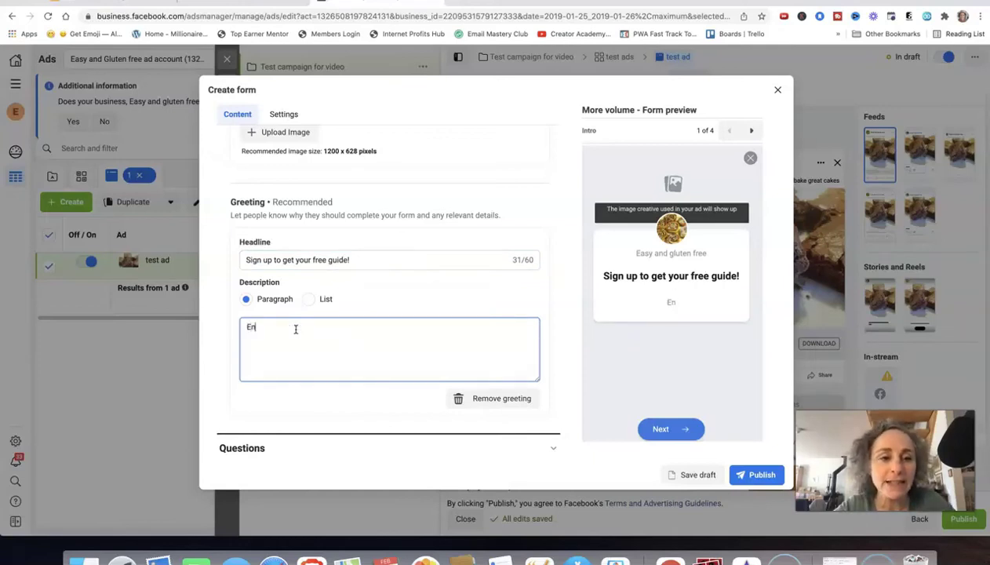
pyautogui.write('ter your name and ema')
pyautogui.write('il')
pyautogui.write(' below so I can')
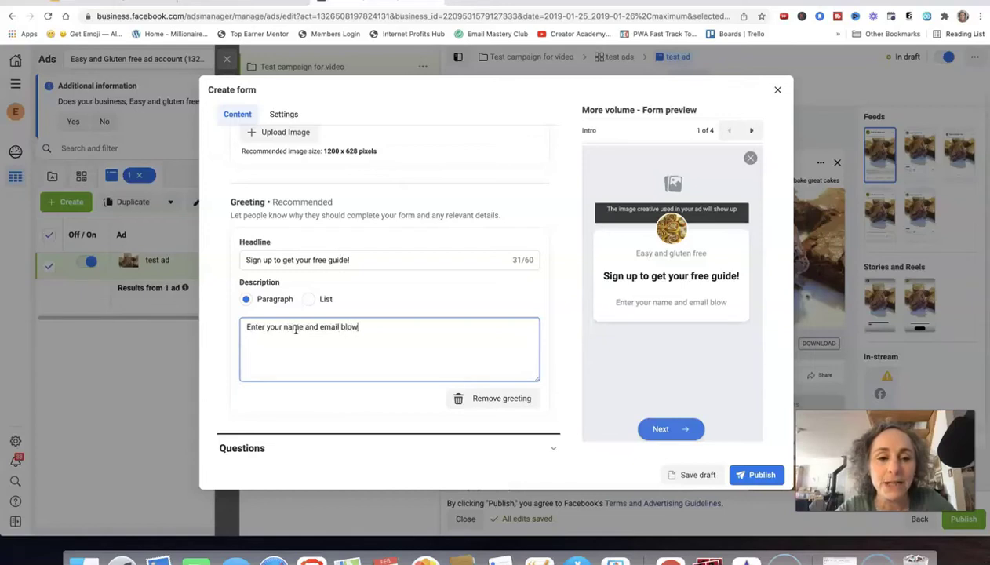
pyautogui.press('BackSpace')
pyautogui.press('BackSpace')
pyautogui.press('BackSpace')
pyautogui.press('BackSpace')
pyautogui.press('BackSpace')
pyautogui.write('we can send ')
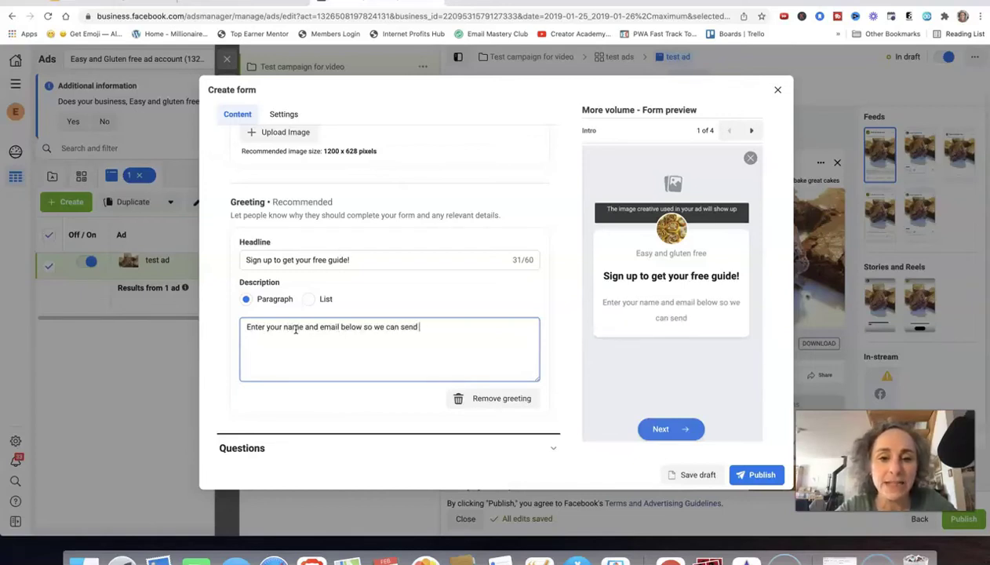
pyautogui.write('you our secrets to great gluten free baking :-)')
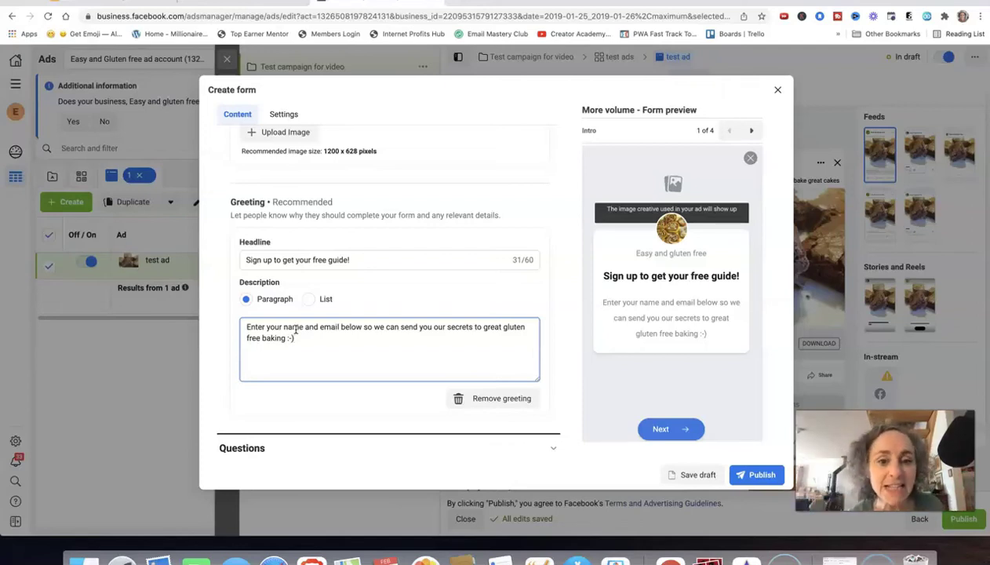
# Step: Reorder the prefill questions in the form's Questions section so that Full name comes before Email
pyautogui.click(553, 392)
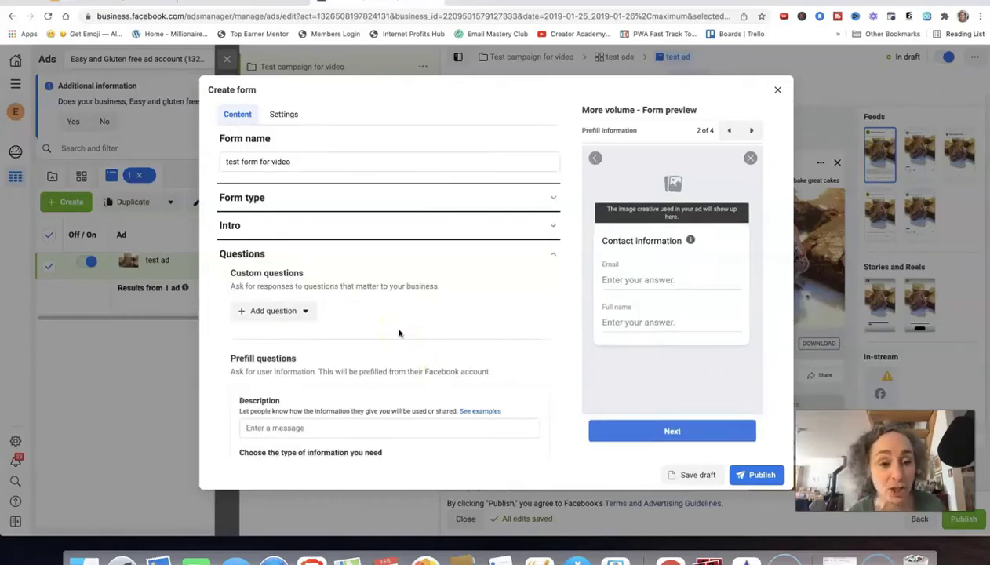
pyautogui.click(393, 289)
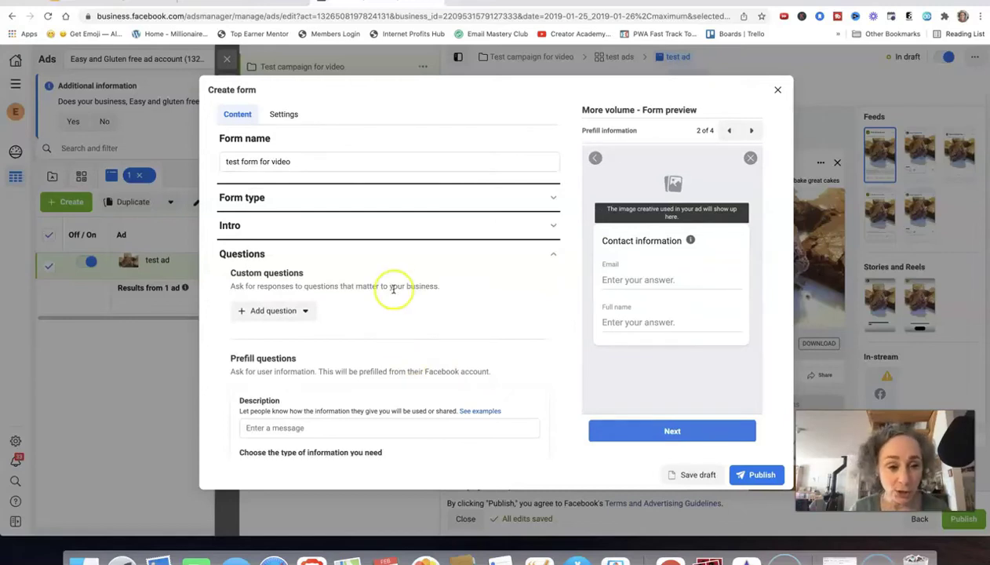
pyautogui.scroll(-3, 394, 289)
pyautogui.scroll(-2, 393, 289)
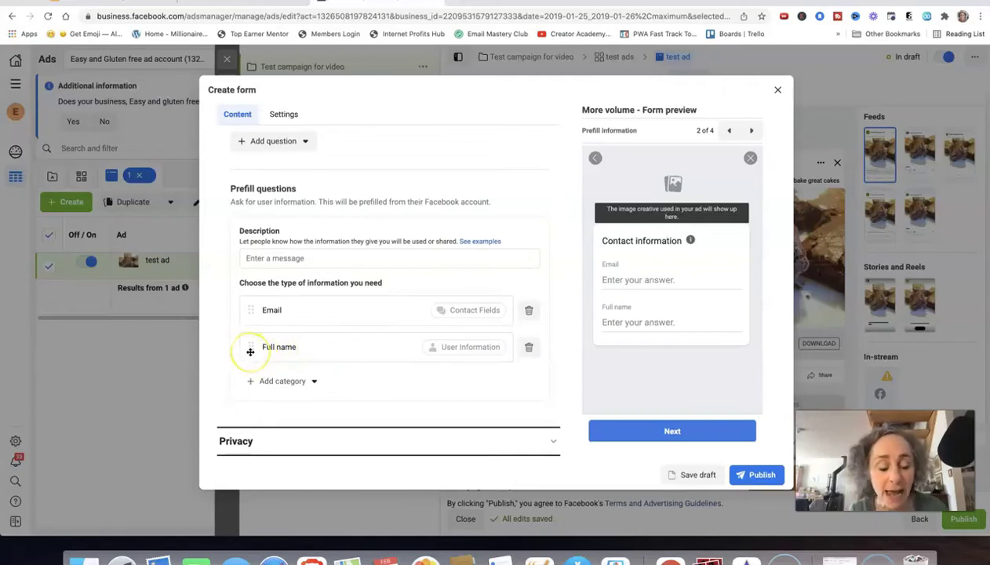
pyautogui.moveTo(250, 352); pyautogui.dragTo(248, 307)
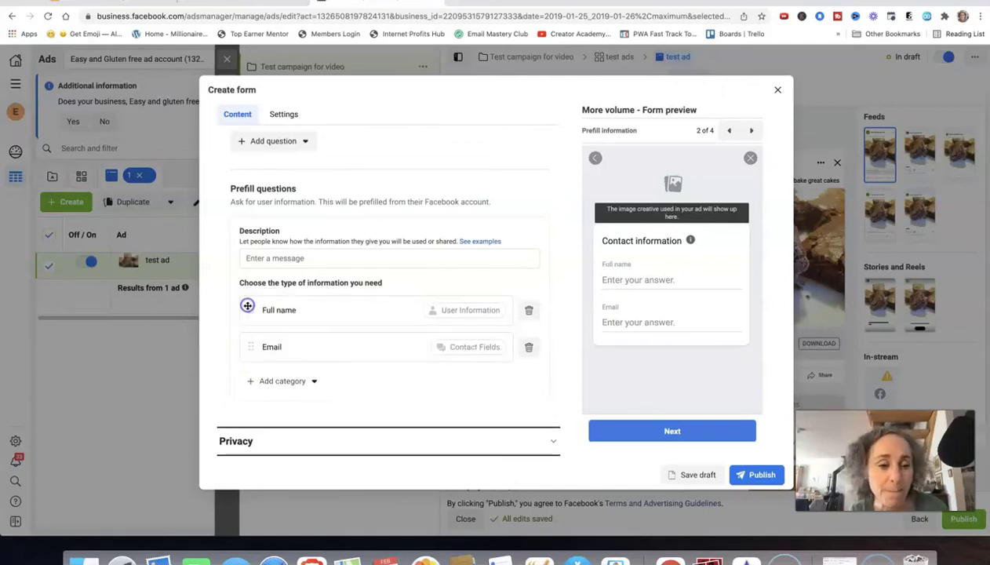
pyautogui.click(289, 382)
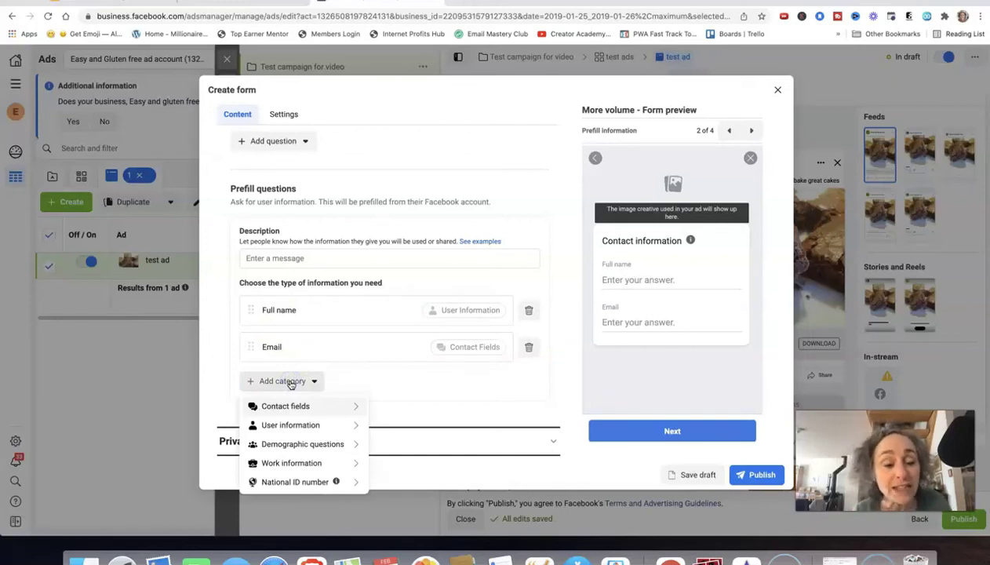
pyautogui.click(375, 422)
pyautogui.moveTo(343, 413)
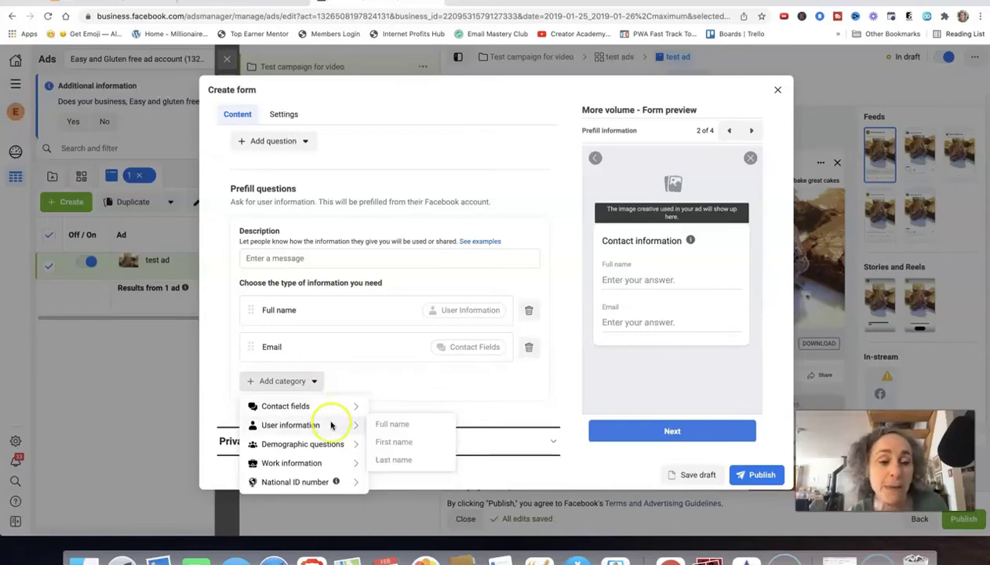
pyautogui.moveTo(328, 452)
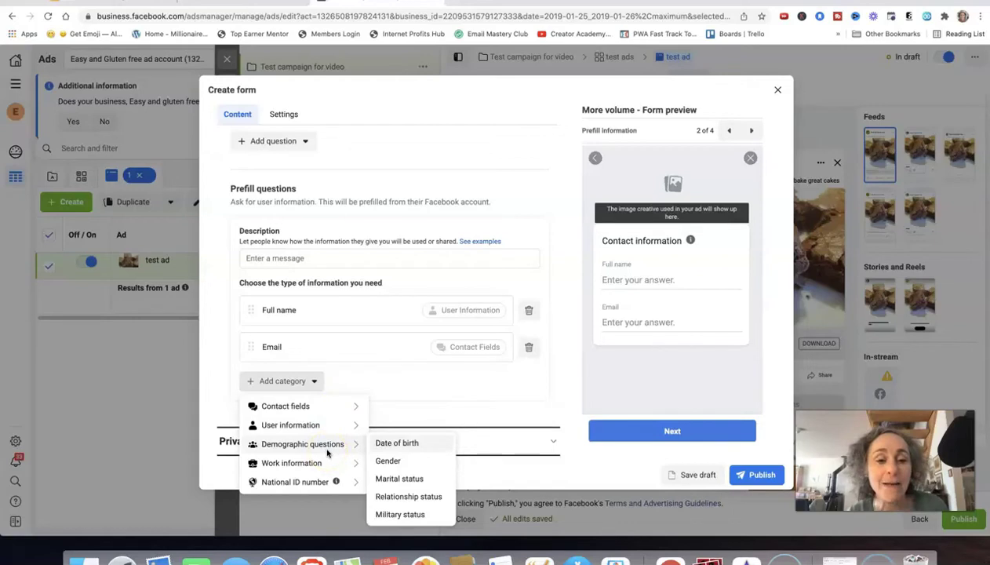
pyautogui.click(396, 335)
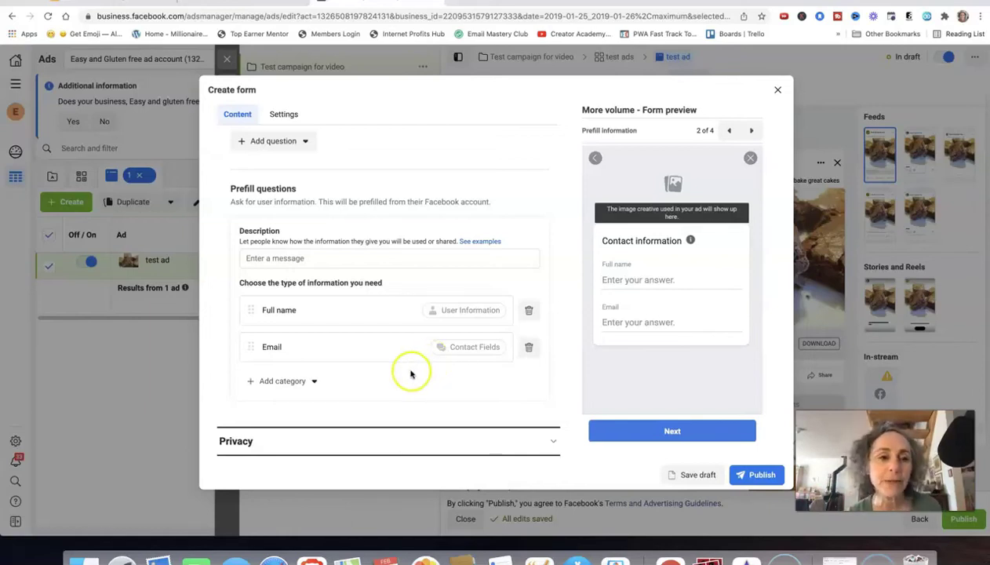
# Step: Set the description of the prefill questions to "This will be used to send you your free guide"
pyautogui.click(287, 259)
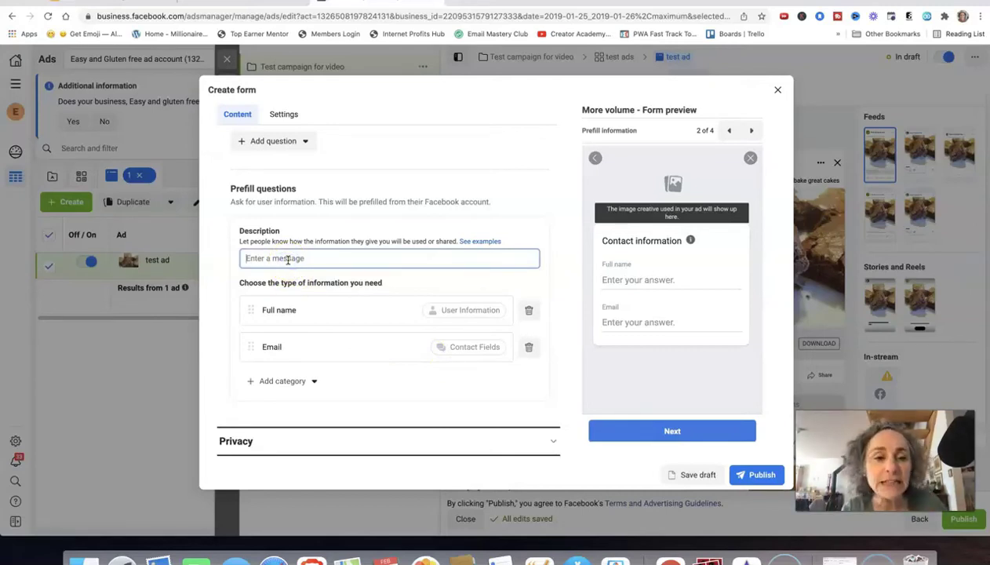
pyautogui.write('This will')
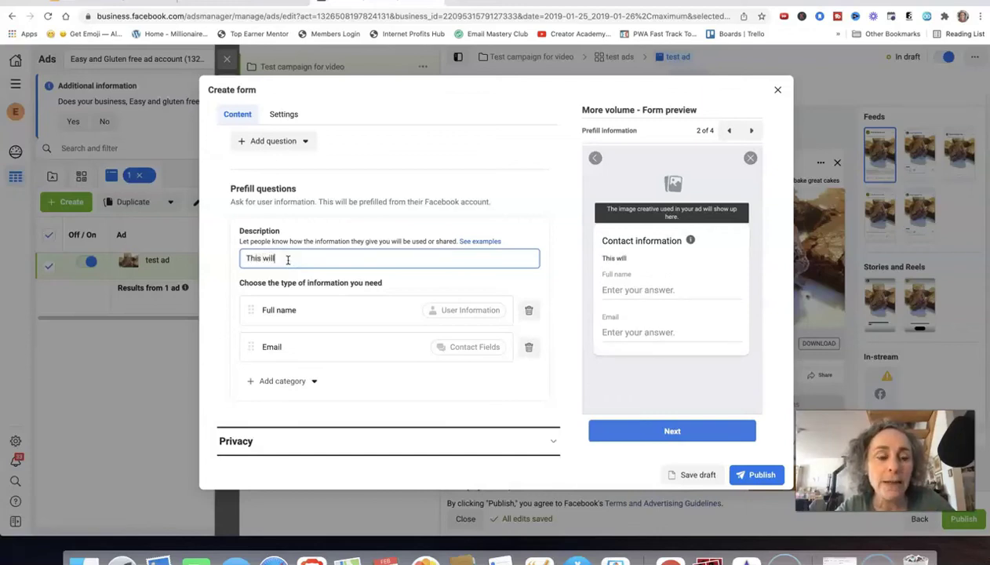
pyautogui.write(' be use')
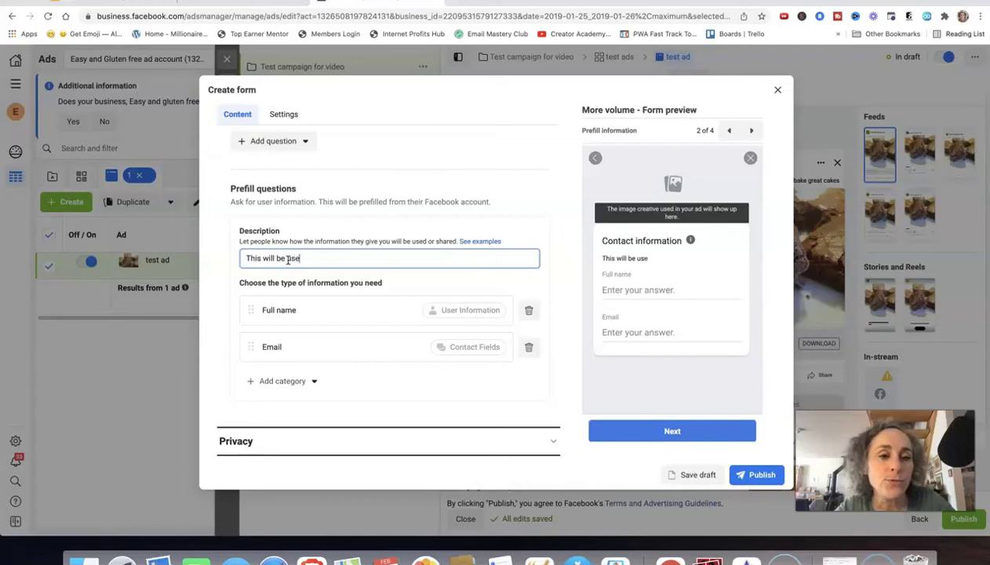
pyautogui.write('d to s')
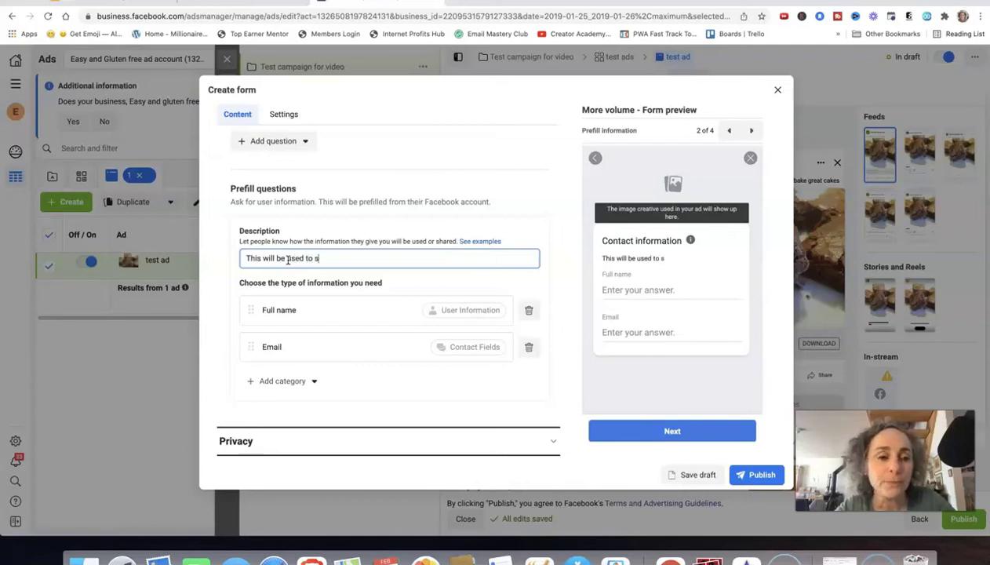
pyautogui.write('end you ')
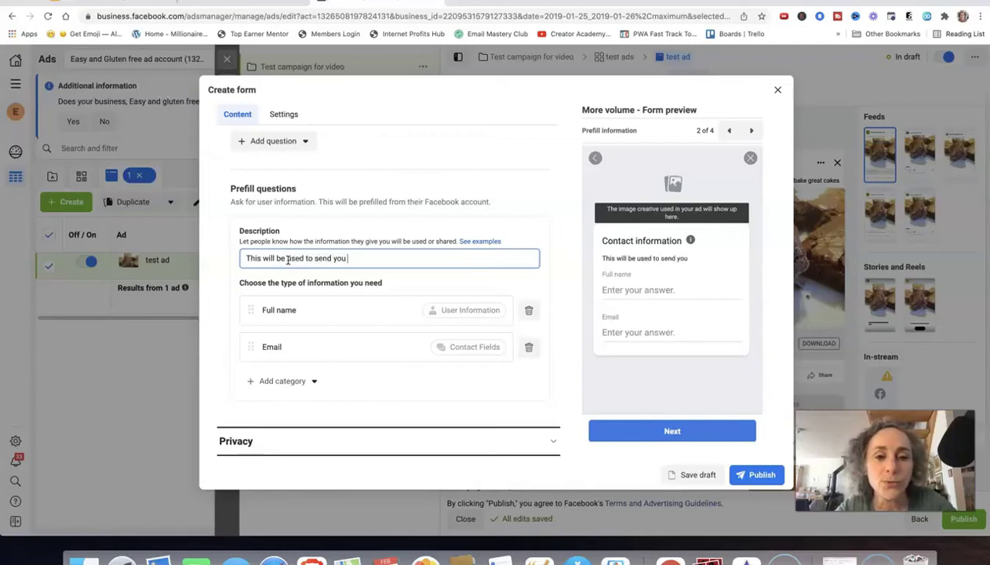
pyautogui.write('your free ')
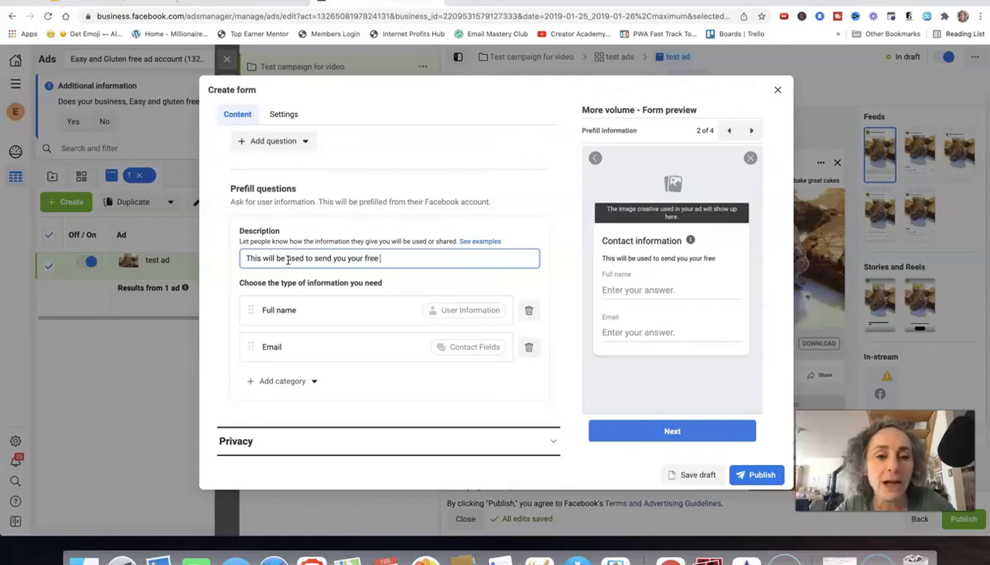
pyautogui.write('guide')
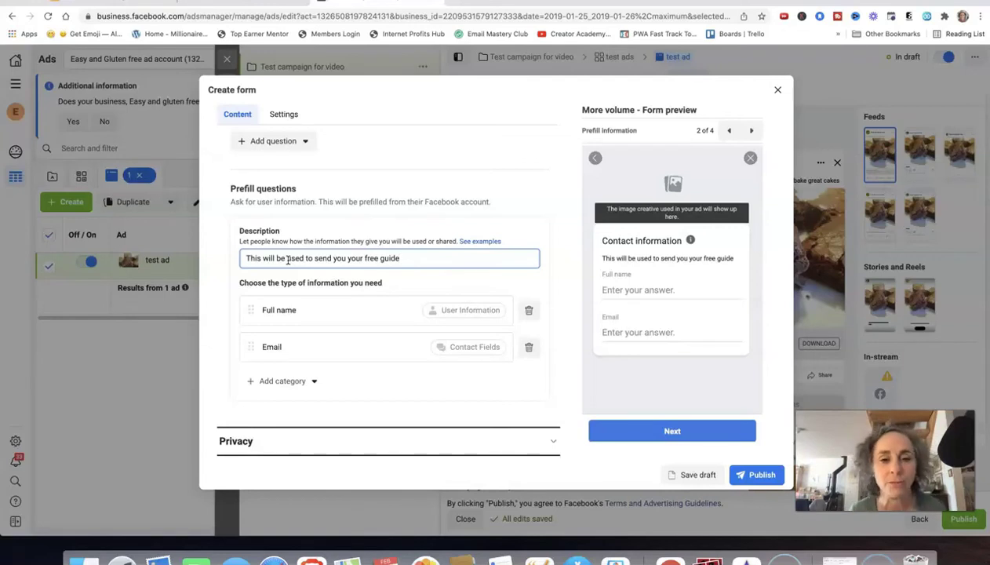
# Step: Look at the privacy policy link and custom disclaimer options in the form's Privacy section
pyautogui.click(554, 419)
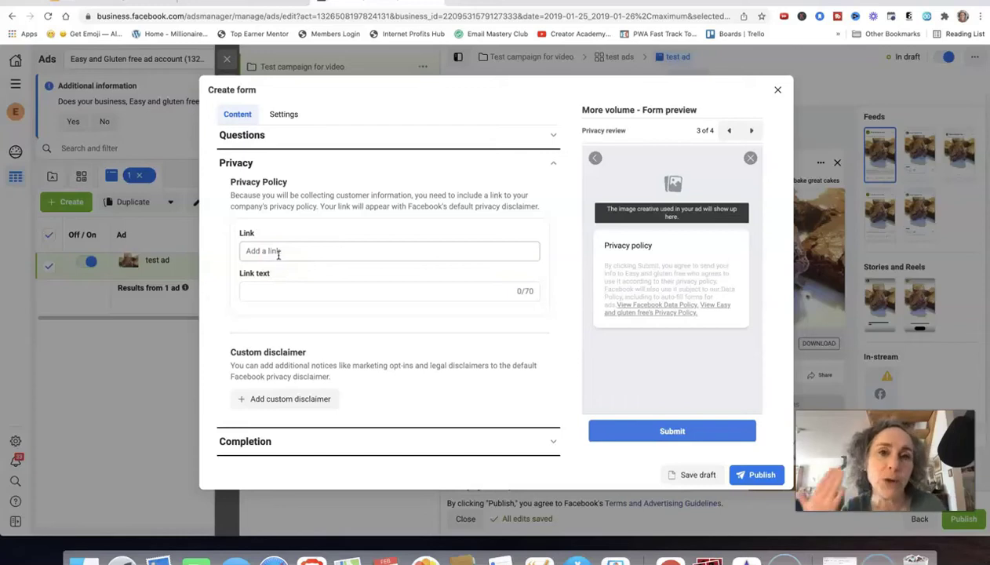
pyautogui.click(266, 251)
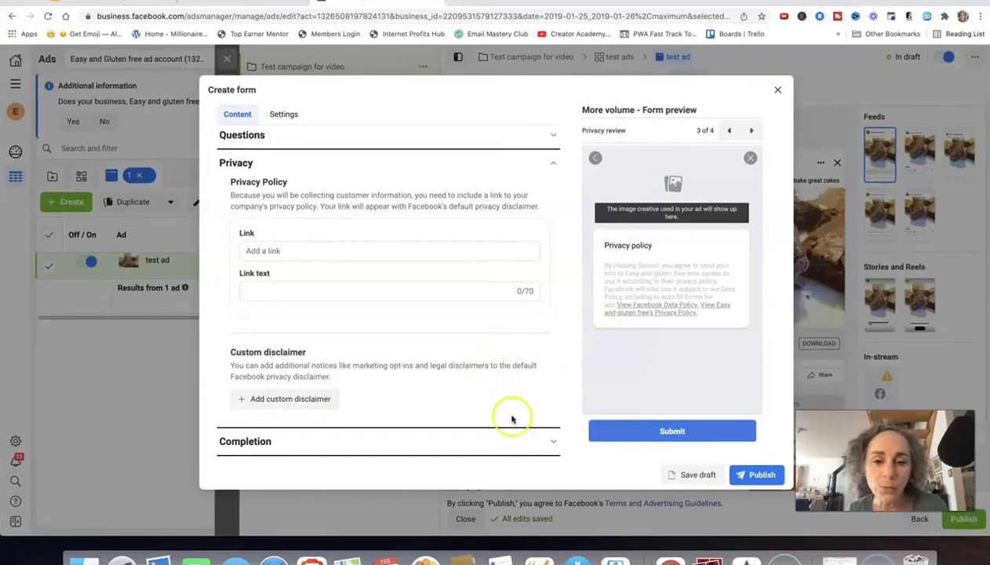
# Step: Set the completion description to "Your free guide is on its way! You're very welcome to join my Facebook group. Just click the link below."
pyautogui.click(557, 445)
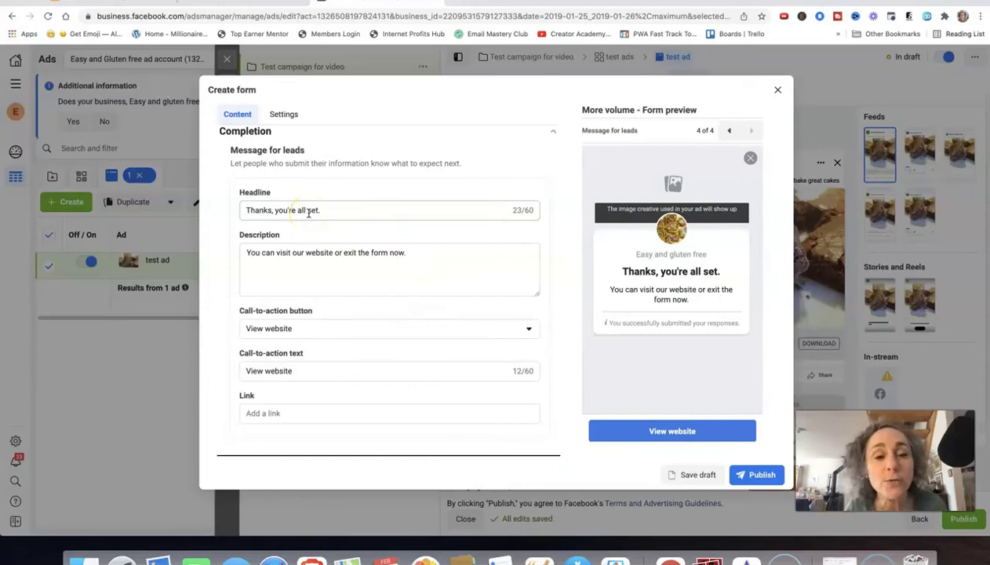
pyautogui.click(412, 252)
pyautogui.press('BackSpace')
pyautogui.press('BackSpace')
pyautogui.press('BackSpace')
pyautogui.press('BackSpace')
pyautogui.press('BackSpace')
pyautogui.press('BackSpace')
pyautogui.press('BackSpace')
pyautogui.press('BackSpace')
pyautogui.press('BackSpace')
pyautogui.press('BackSpace')
pyautogui.press('BackSpace')
pyautogui.press('BackSpace')
pyautogui.press('BackSpace')
pyautogui.press('BackSpace')
pyautogui.press('BackSpace')
pyautogui.press('BackSpace')
pyautogui.press('BackSpace')
pyautogui.press('BackSpace')
pyautogui.press('BackSpace')
pyautogui.press('BackSpace')
pyautogui.press('BackSpace')
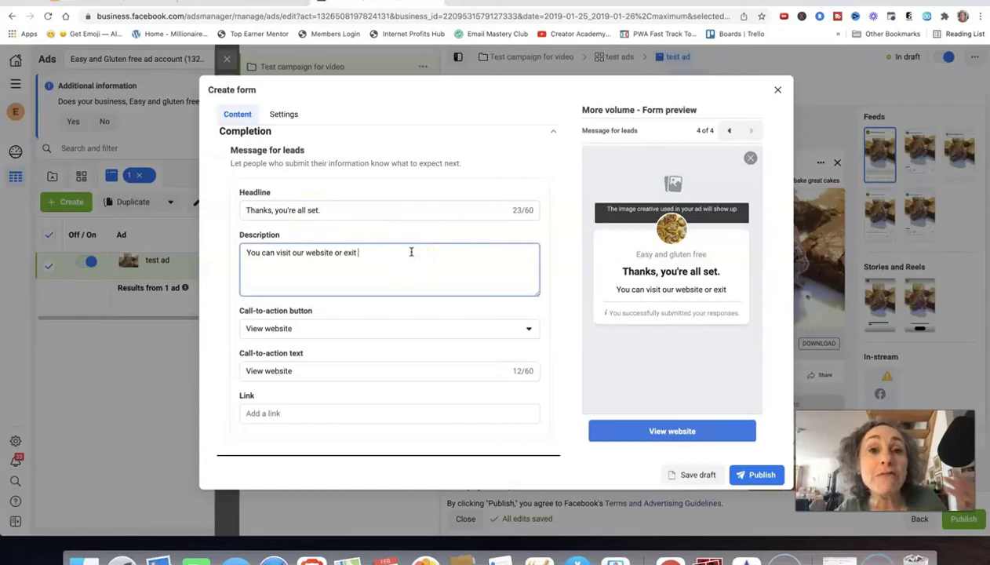
pyautogui.press('BackSpace')
pyautogui.press('BackSpace')
pyautogui.press('BackSpace')
pyautogui.press('BackSpace')
pyautogui.press('BackSpace')
pyautogui.press('BackSpace')
pyautogui.press('BackSpace')
pyautogui.press('BackSpace')
pyautogui.press('BackSpace')
pyautogui.press('BackSpace')
pyautogui.press('BackSpace')
pyautogui.press('BackSpace')
pyautogui.press('BackSpace')
pyautogui.press('BackSpace')
pyautogui.press('BackSpace')
pyautogui.press('BackSpace')
pyautogui.press('BackSpace')
pyautogui.press('BackSpace')
pyautogui.press('BackSpace')
pyautogui.press('BackSpace')
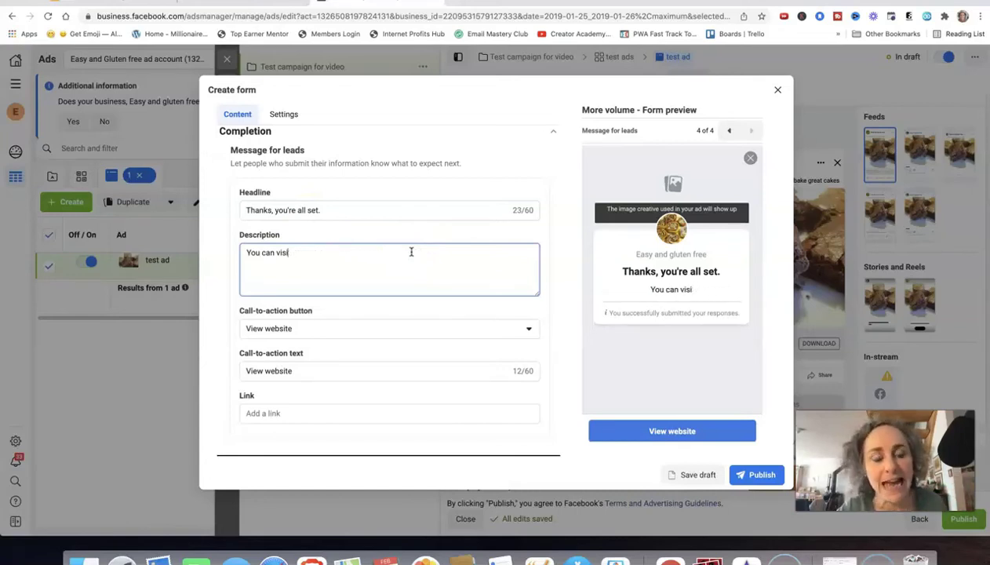
pyautogui.write("Your free guide is on its way! You're very welcome to join my Facebook group. Just click the link below.")
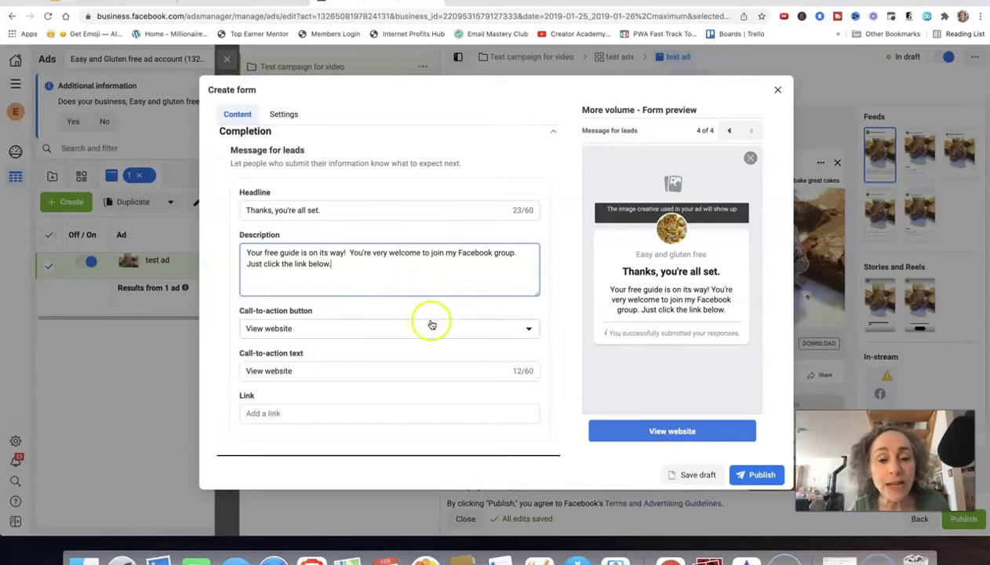
# Step: Keep View website as the completion message's call-to-action and set the call-to-action text to "Join the group!"
pyautogui.click(530, 331)
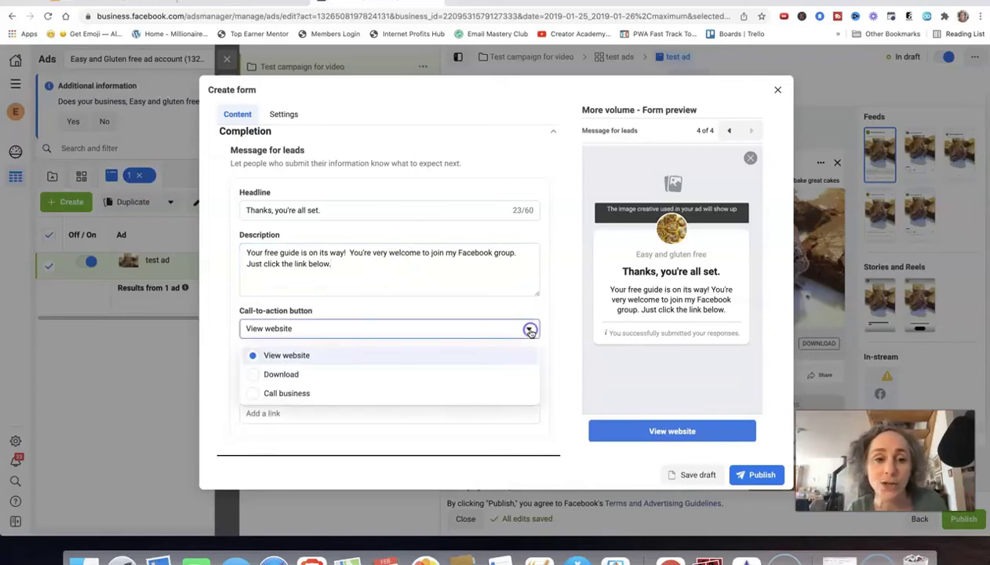
pyautogui.click(295, 361)
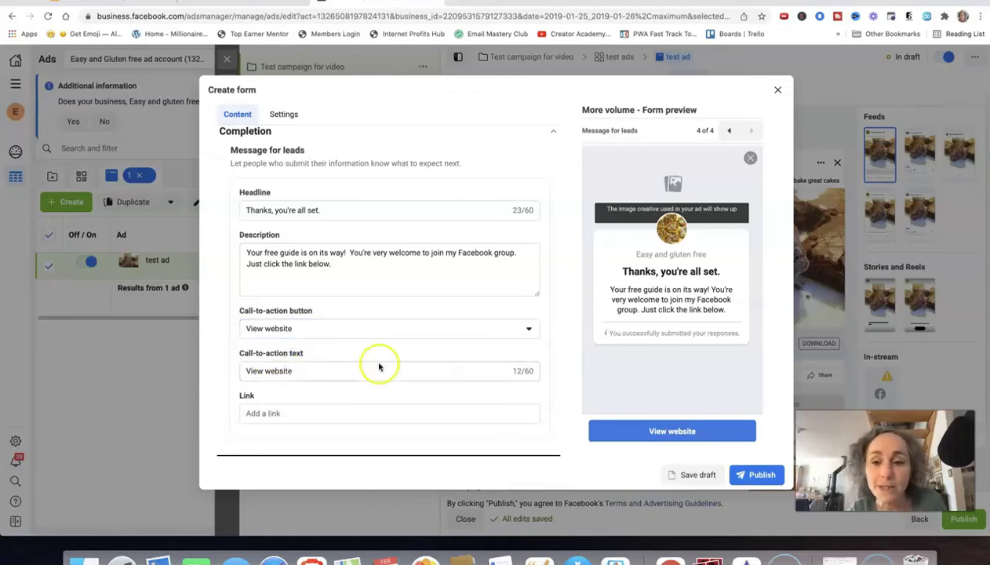
pyautogui.click(440, 374)
pyautogui.press('BackSpace')
pyautogui.press('BackSpace')
pyautogui.press('BackSpace')
pyautogui.press('BackSpace')
pyautogui.press('BackSpace')
pyautogui.press('BackSpace')
pyautogui.press('BackSpace')
pyautogui.press('BackSpace')
pyautogui.press('BackSpace')
pyautogui.press('BackSpace')
pyautogui.press('BackSpace')
pyautogui.press('BackSpace')
pyautogui.write('Join ')
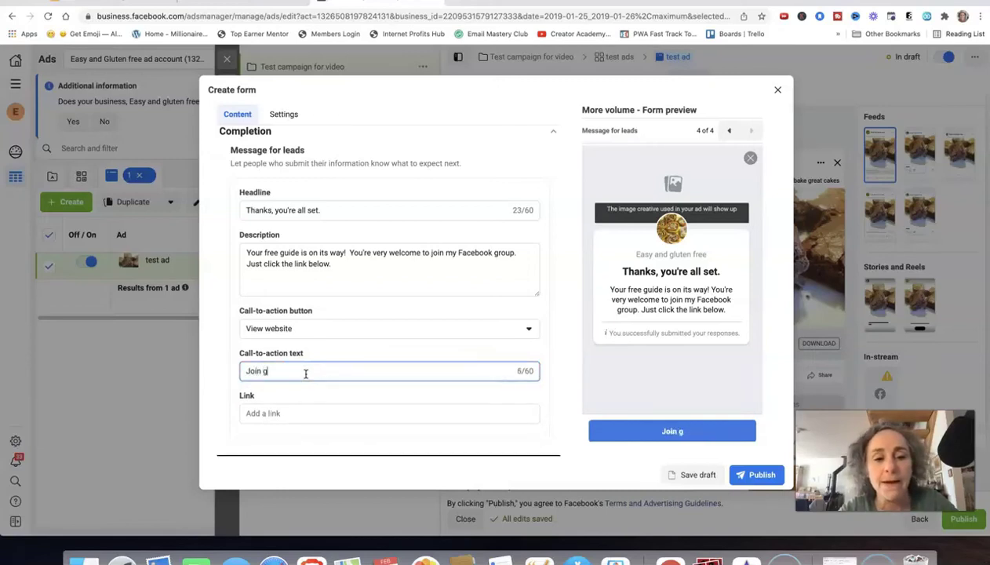
pyautogui.write('the group!')
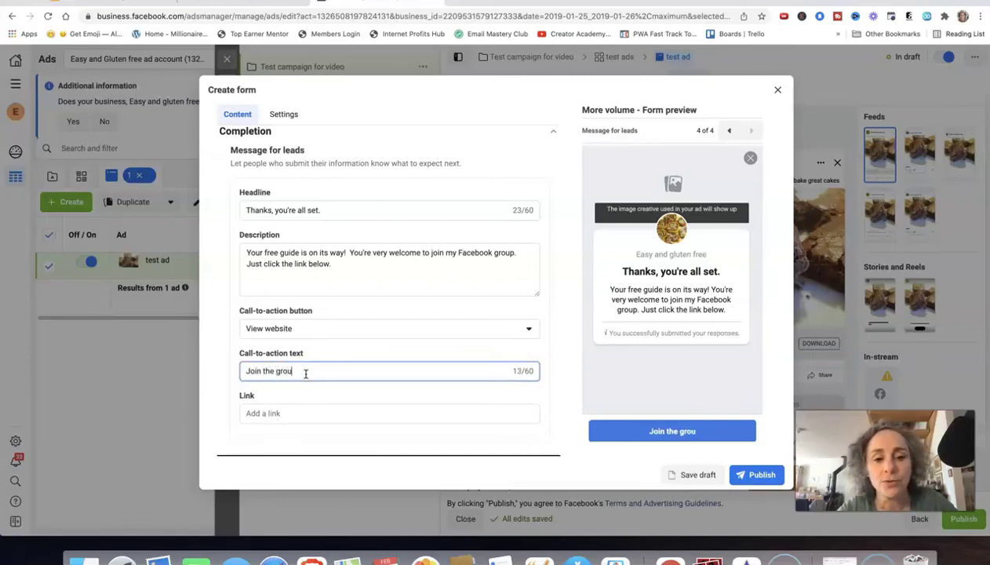
# Step: Try to publish the form without a completion link, and save it as a draft before closing the form editor
pyautogui.click(281, 411)
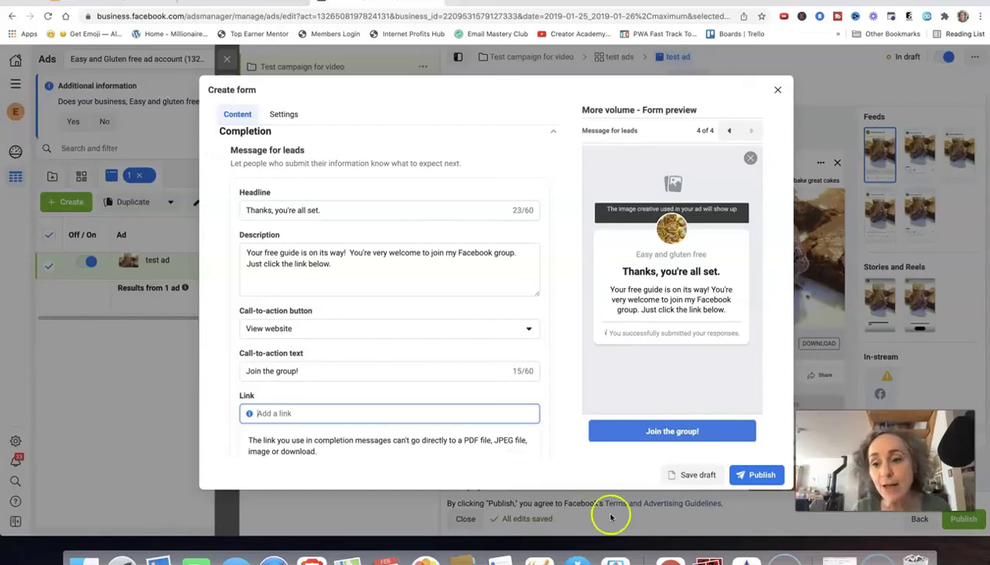
pyautogui.click(757, 476)
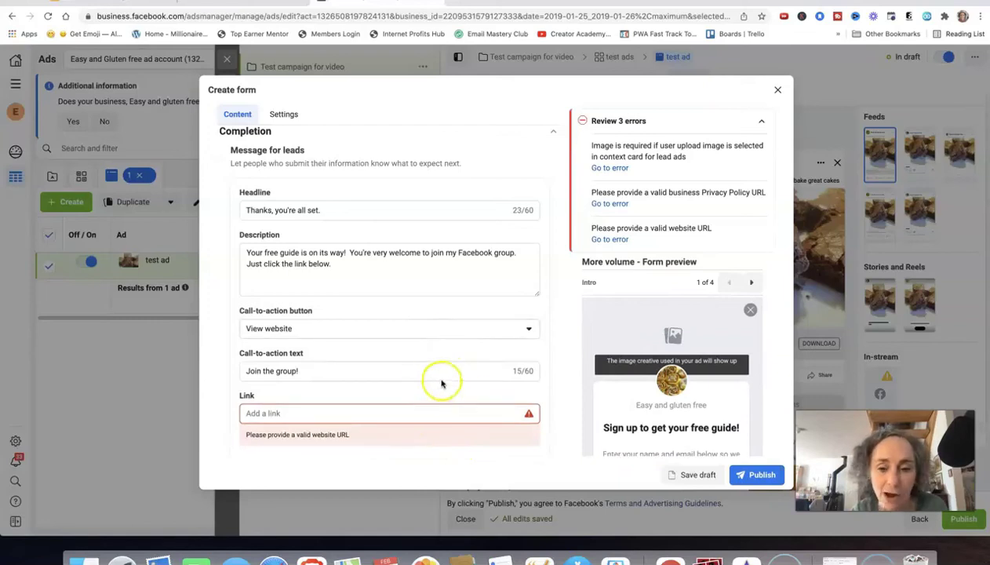
pyautogui.click(674, 478)
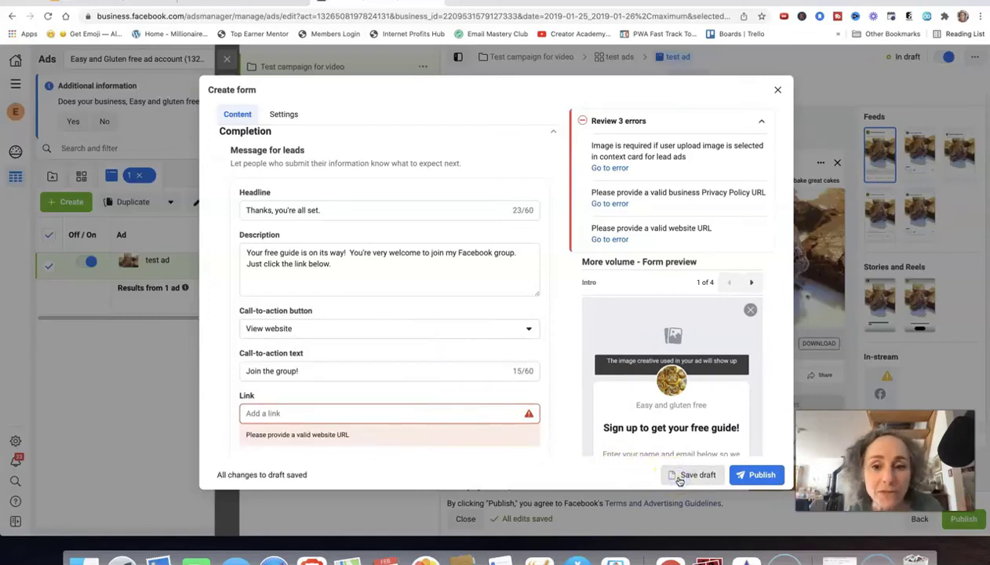
pyautogui.click(687, 477)
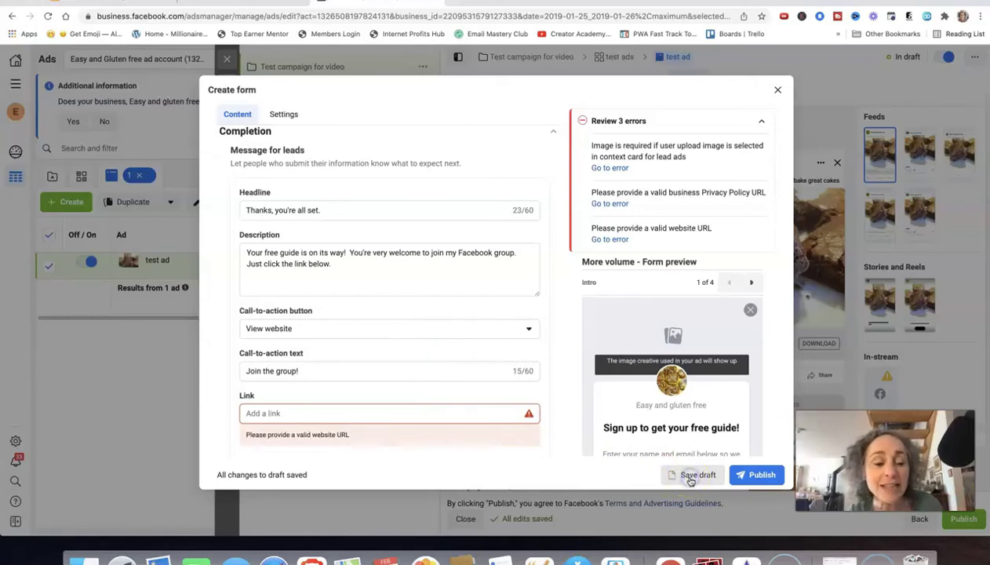
pyautogui.click(778, 91)
pyautogui.click(616, 246)
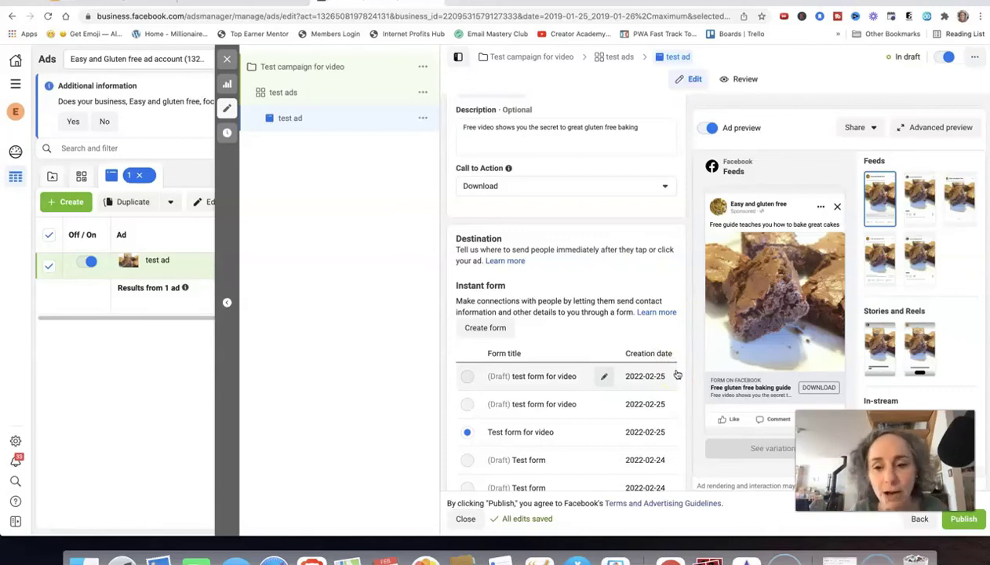
# Step: Look over the test ad's remaining website and tracking settings, and leave the ad editor without publishing
pyautogui.scroll(-5, 701, 423)
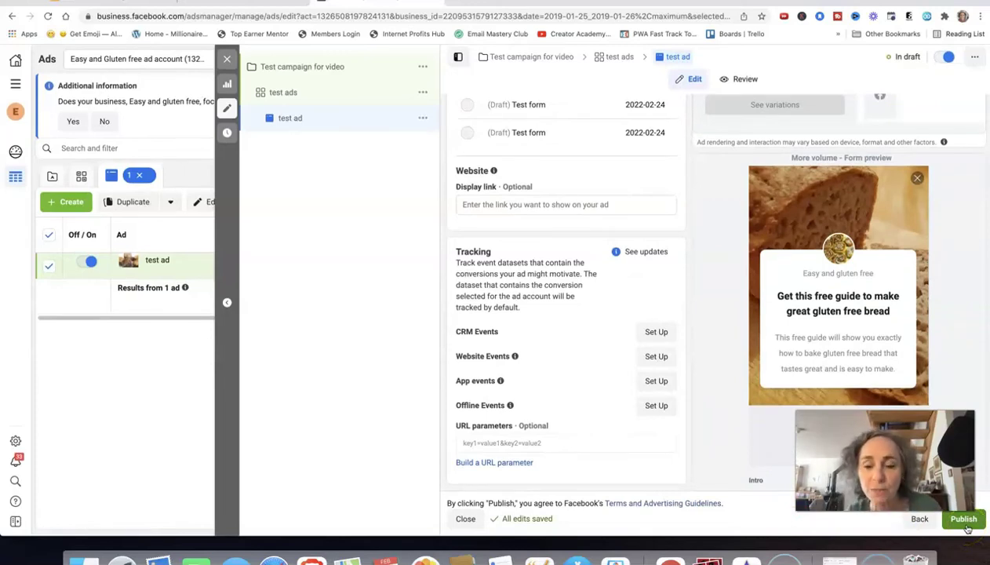
pyautogui.click(920, 520)
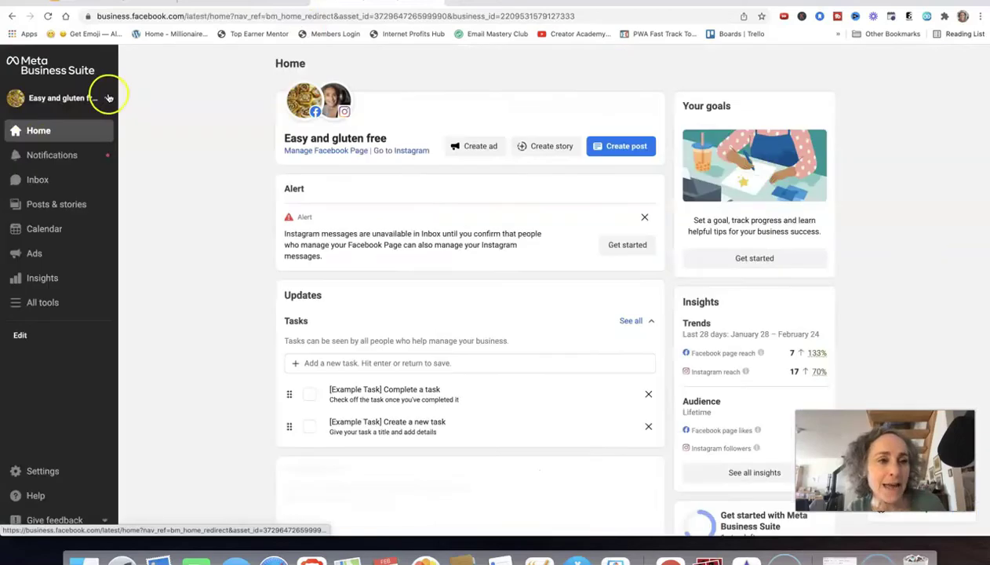
# Step: Switch Meta Business Suite from Easy and gluten free to the page under the second business account and open its ads overview
pyautogui.click(107, 97)
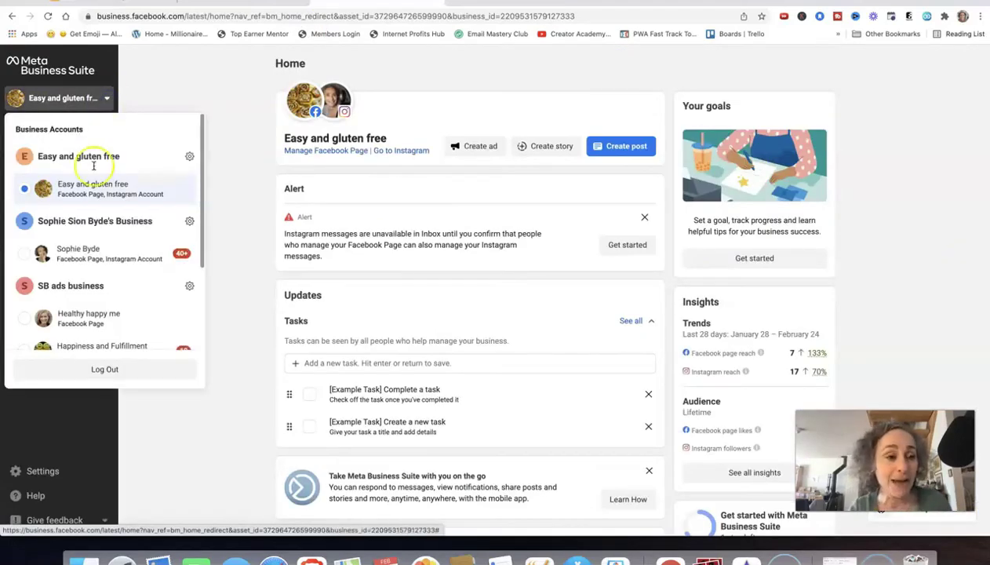
pyautogui.click(102, 255)
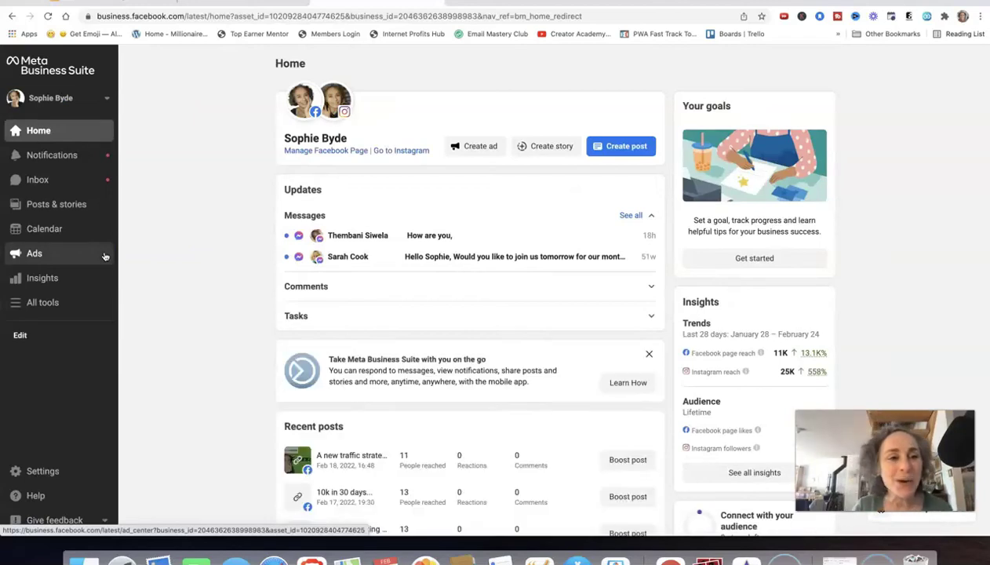
pyautogui.click(47, 256)
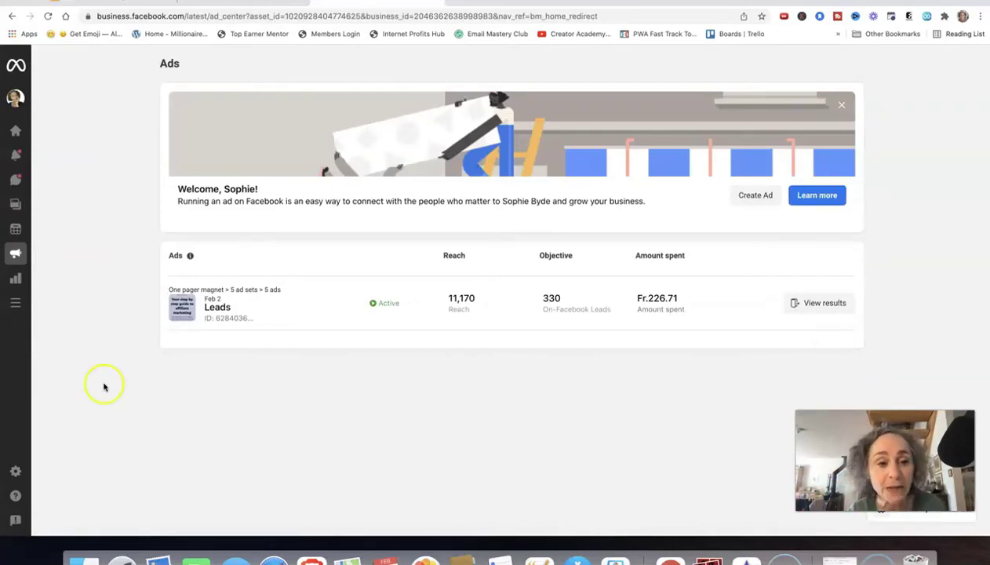
# Step: View the results of the One pager magnet leads campaign and examine its ad sets, including Gary V
pyautogui.click(812, 309)
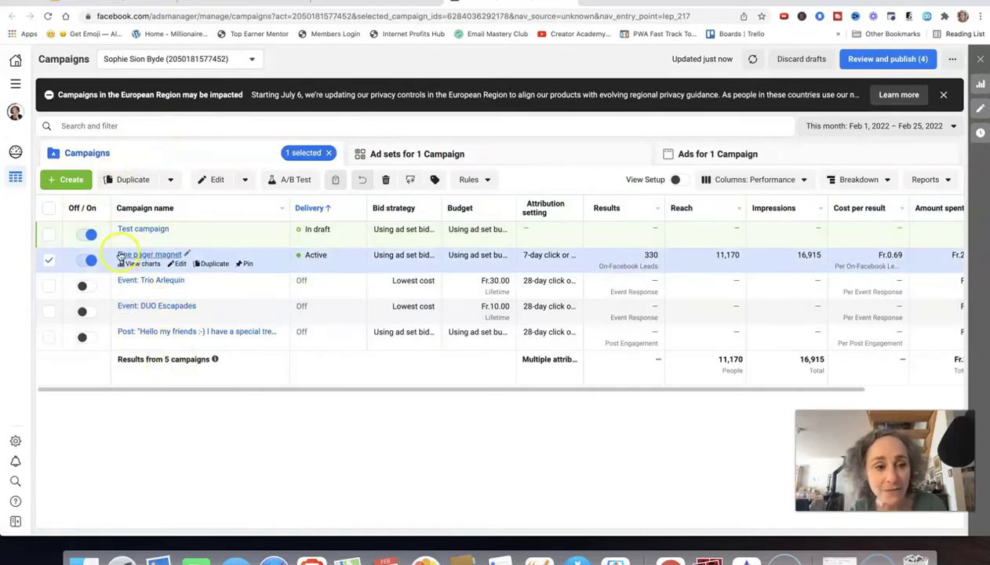
pyautogui.click(521, 162)
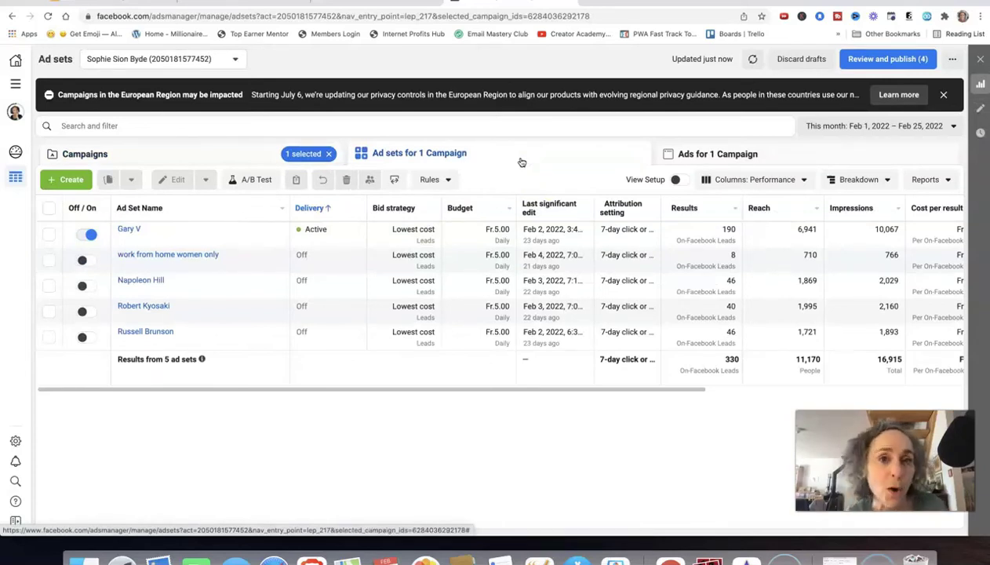
pyautogui.moveTo(252, 232)
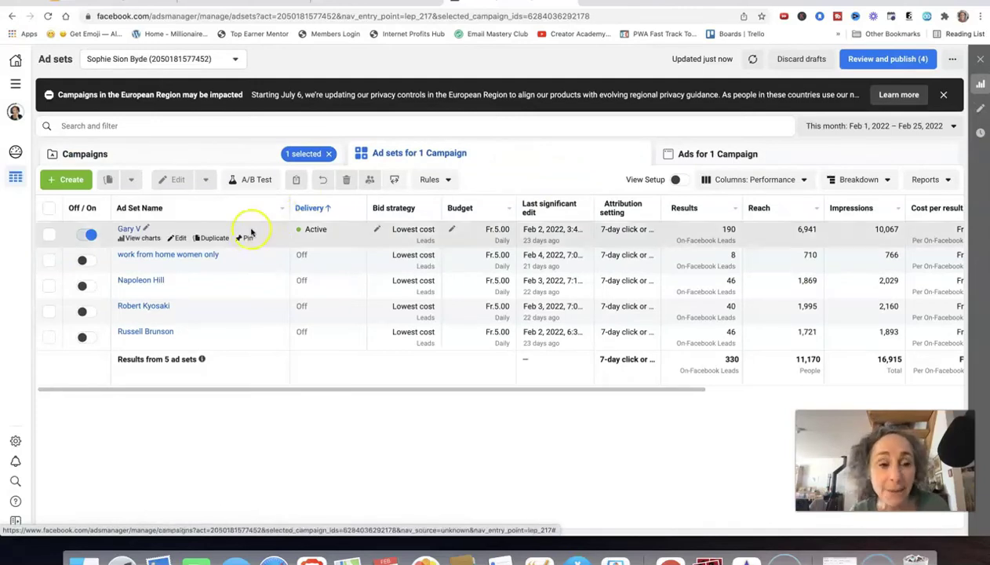